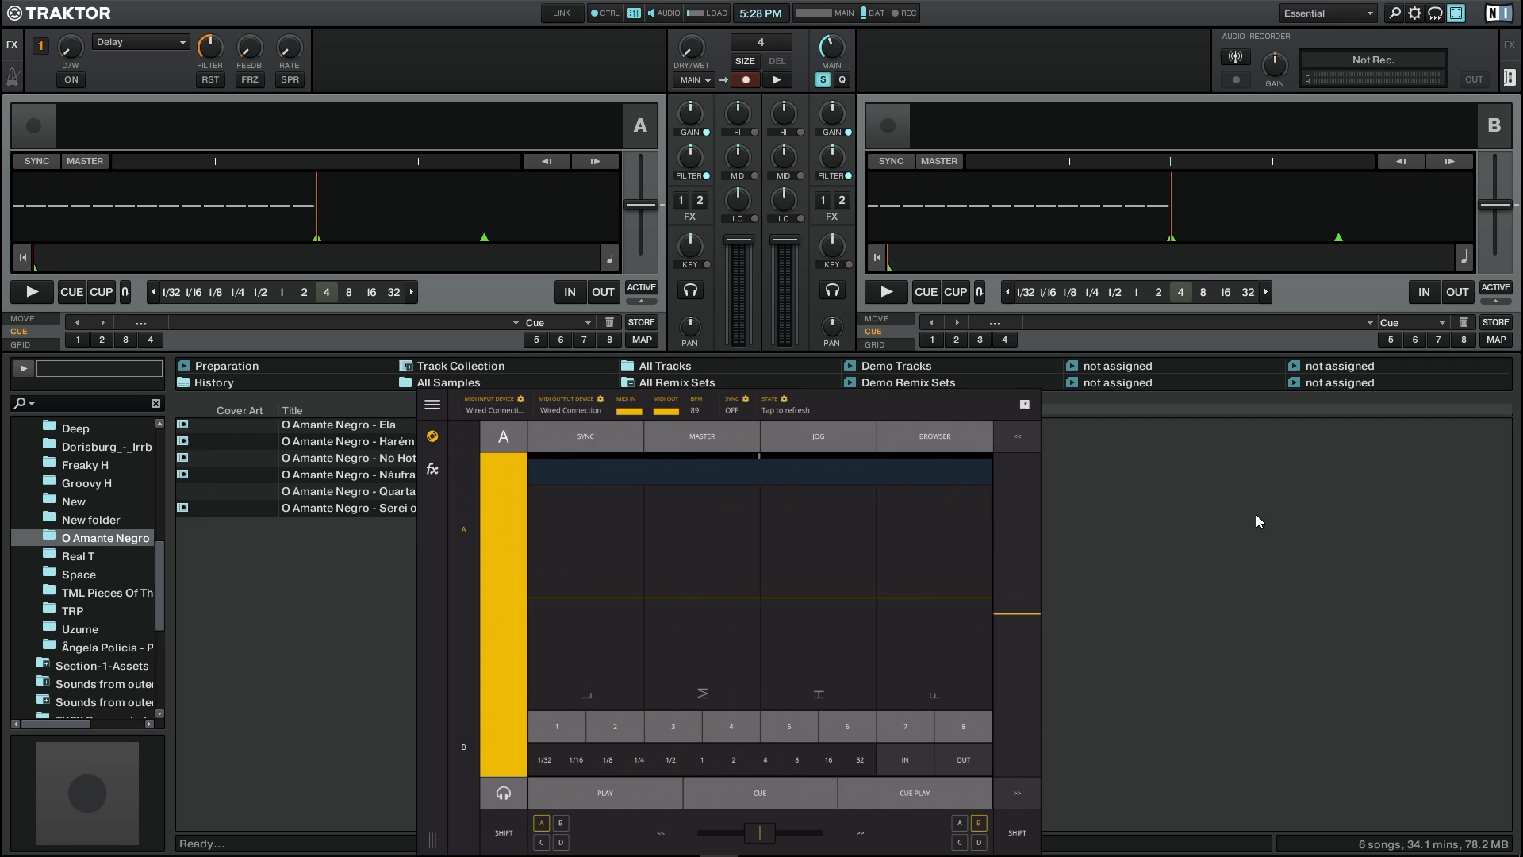
# Step: Examine the controller's list of available device connections, then return to the deck view
pyautogui.click(432, 402)
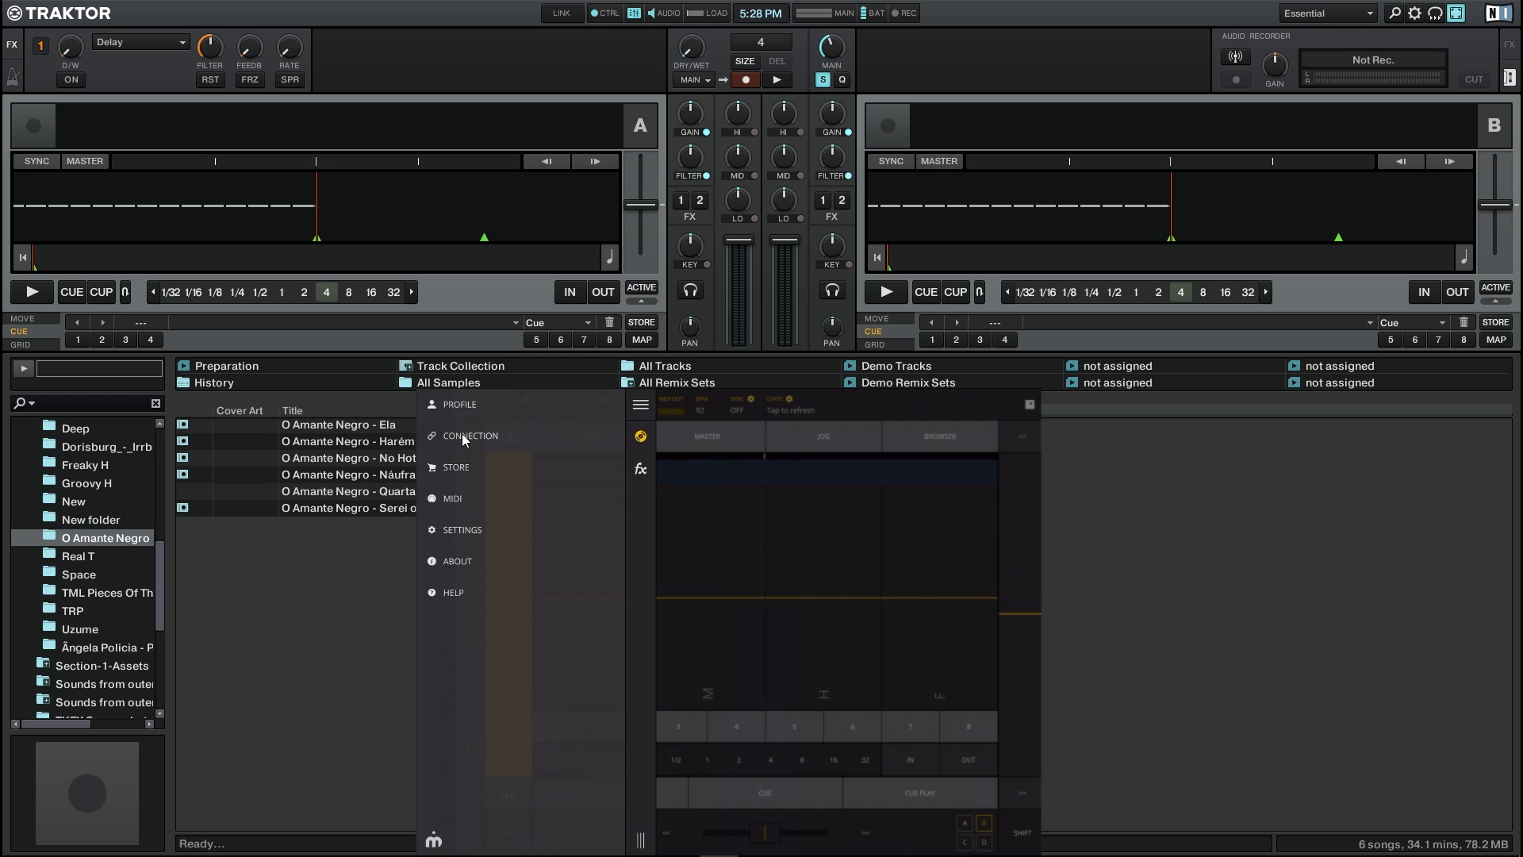
pyautogui.click(464, 437)
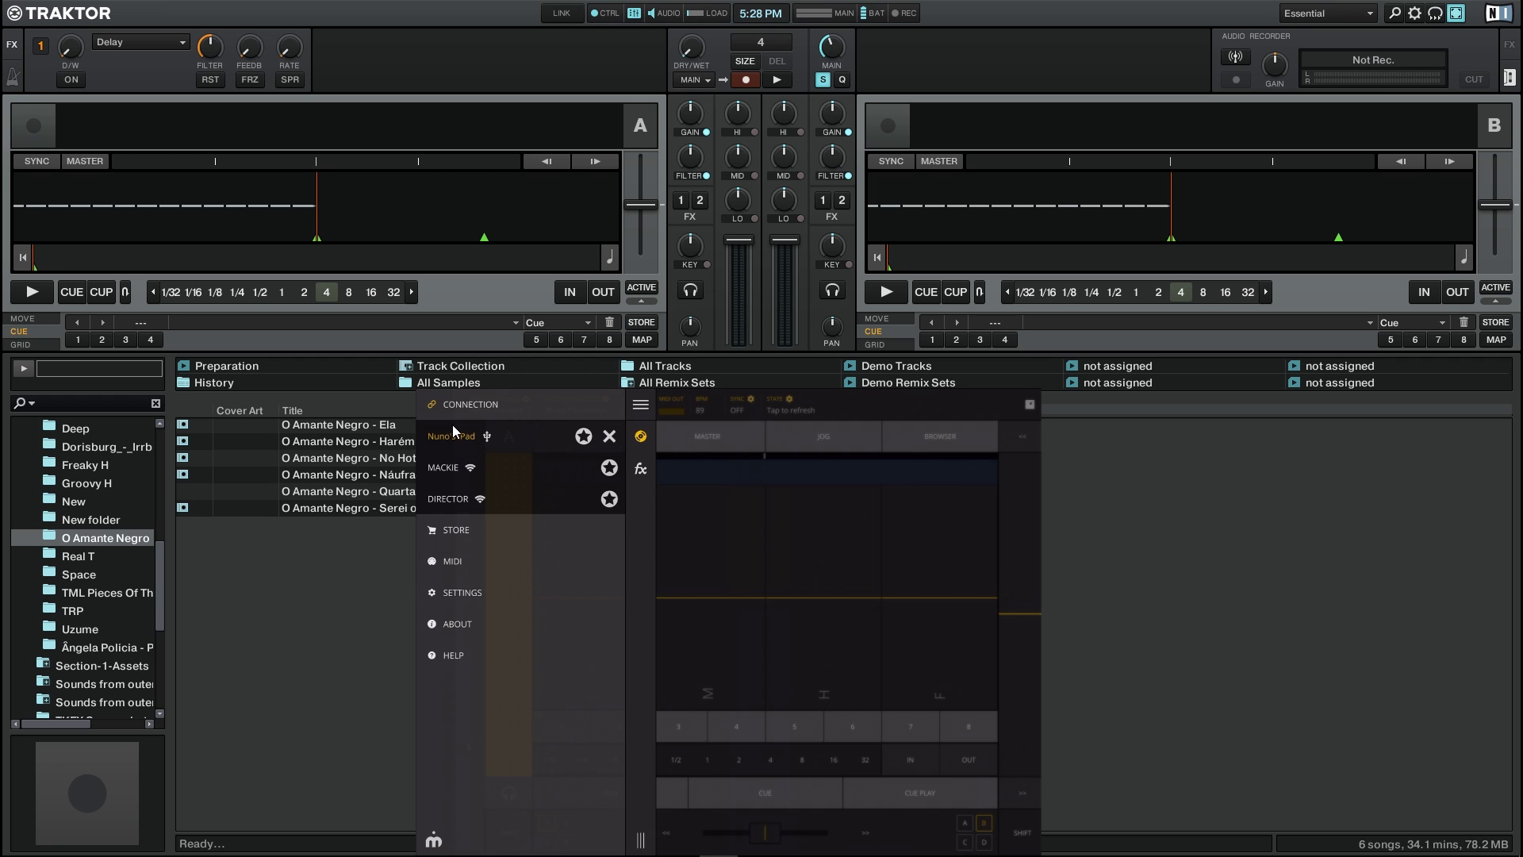
pyautogui.click(636, 397)
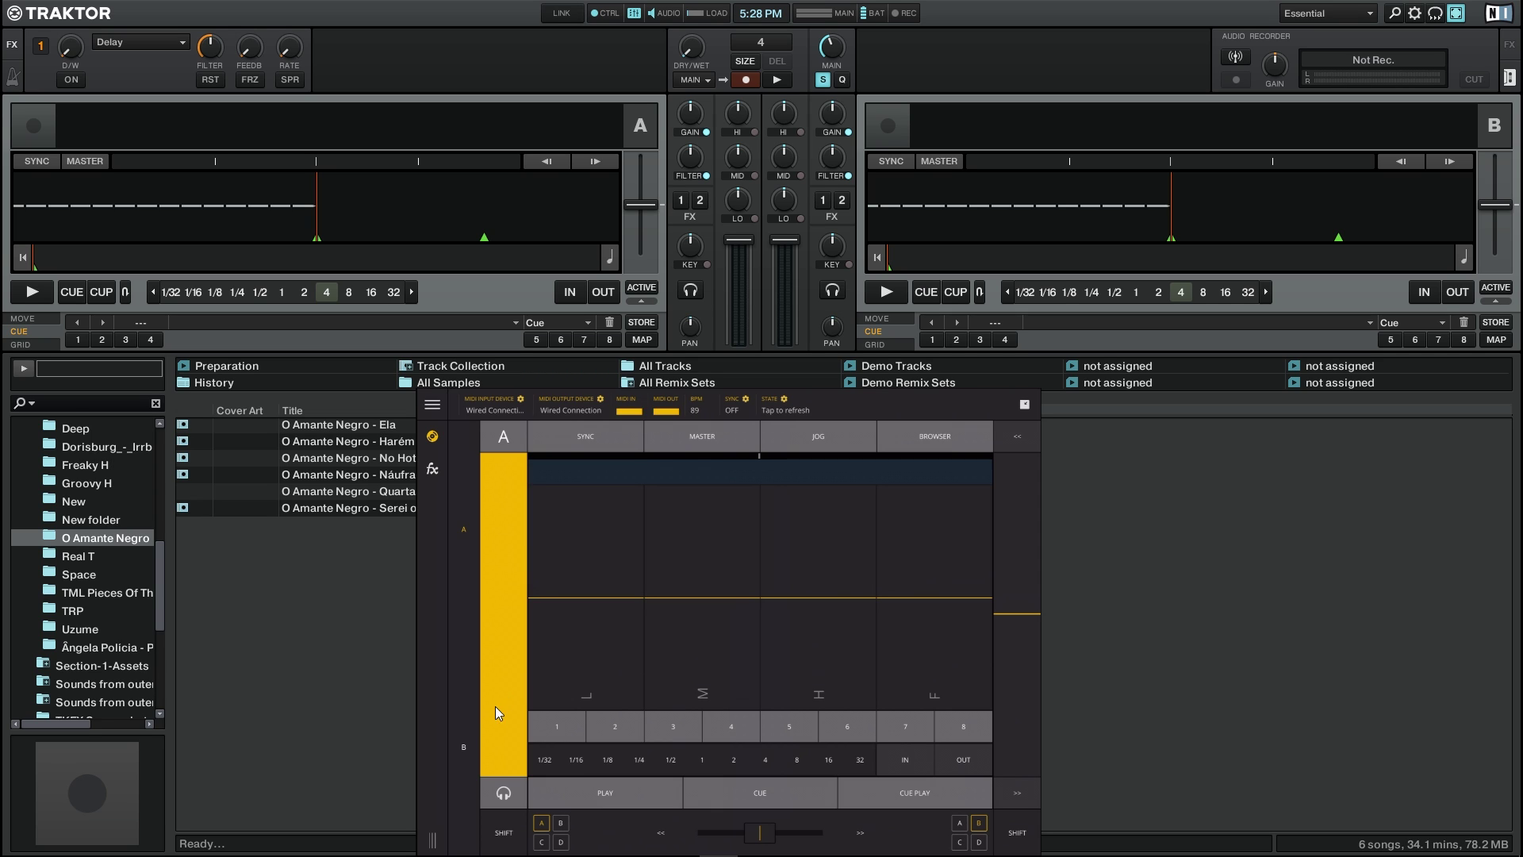
# Step: Show deck B on the controller, then switch to the side-by-side view of decks A and B
pyautogui.click(464, 743)
pyautogui.click(1024, 406)
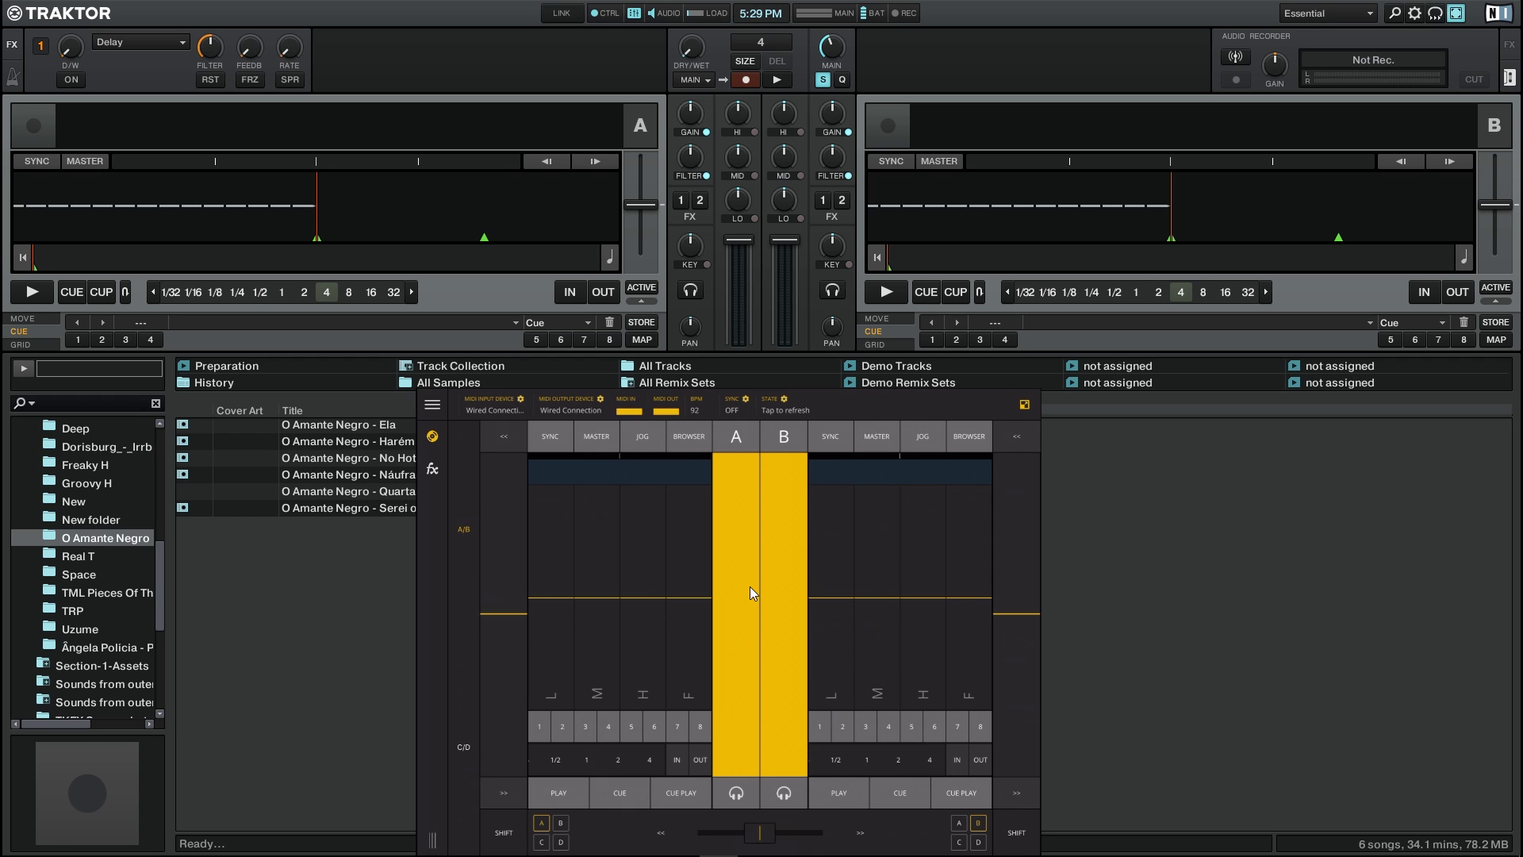
# Step: Set the number of decks to 4 in the controller's settings
pyautogui.click(434, 405)
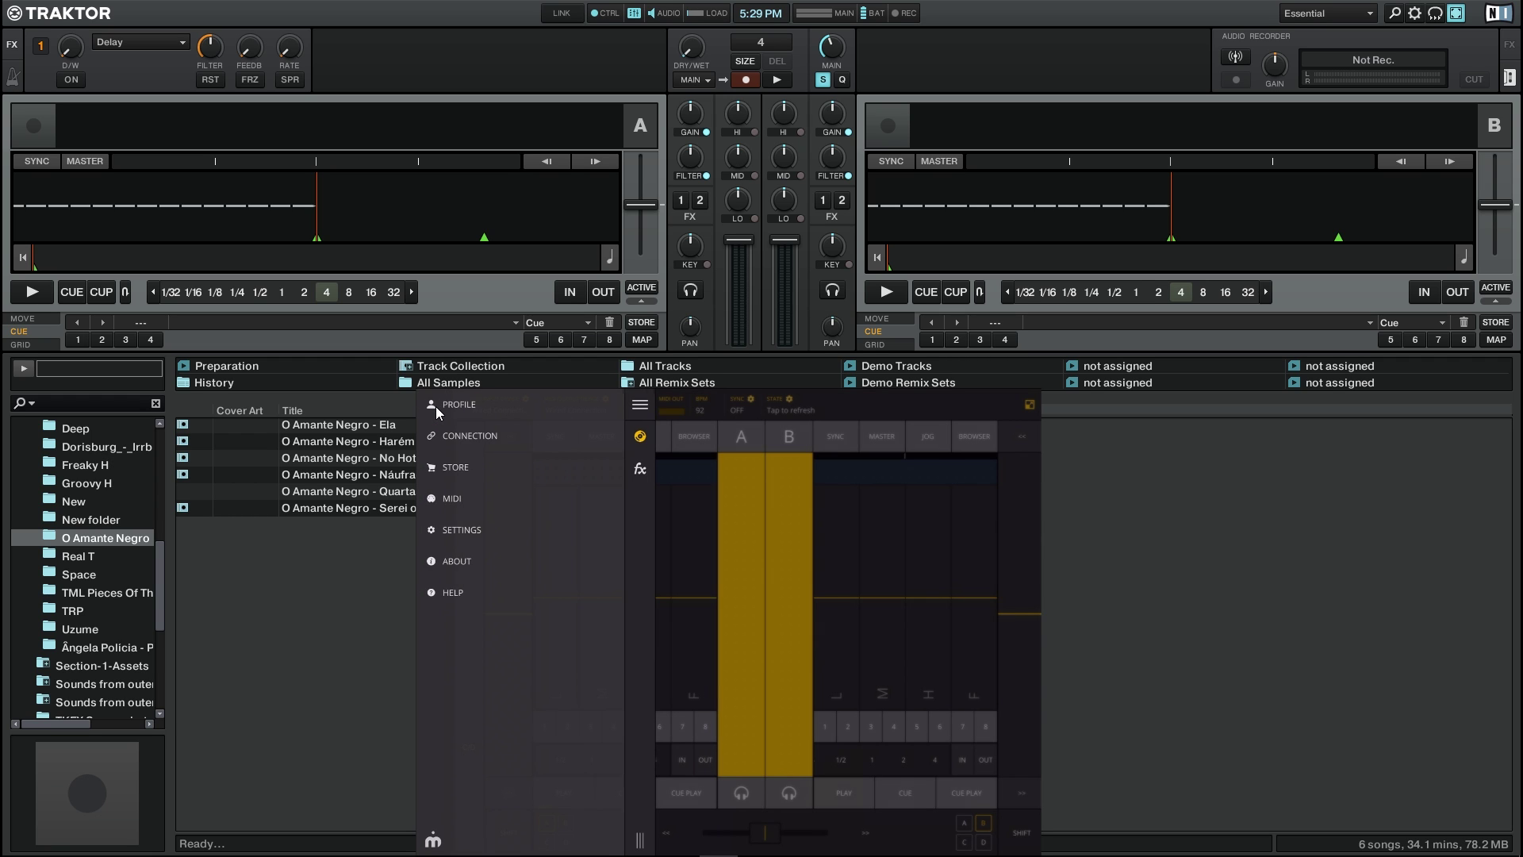
pyautogui.click(462, 531)
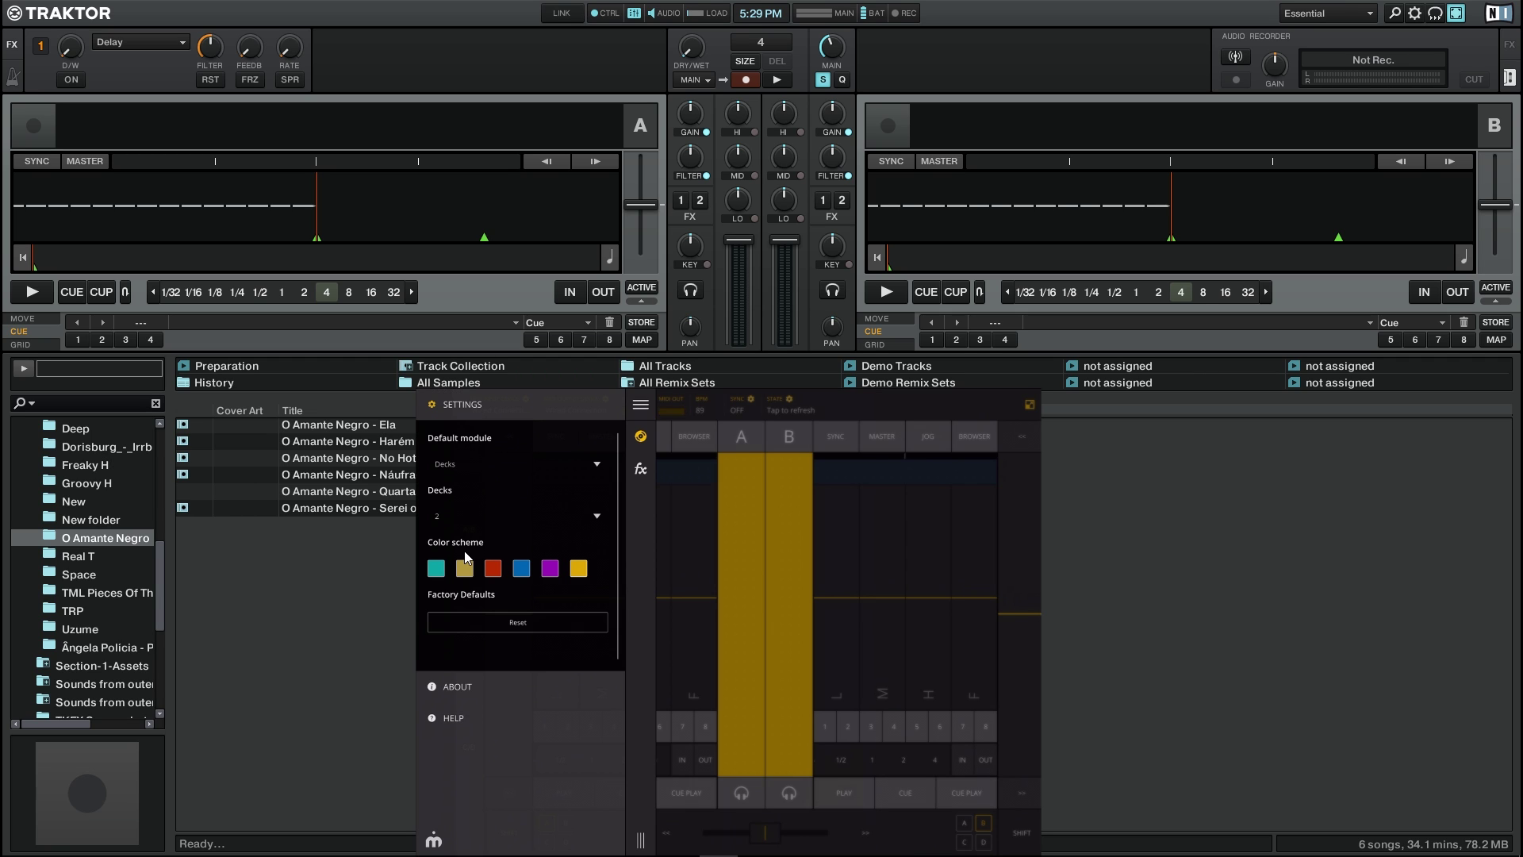
pyautogui.click(441, 511)
pyautogui.click(442, 515)
pyautogui.click(448, 514)
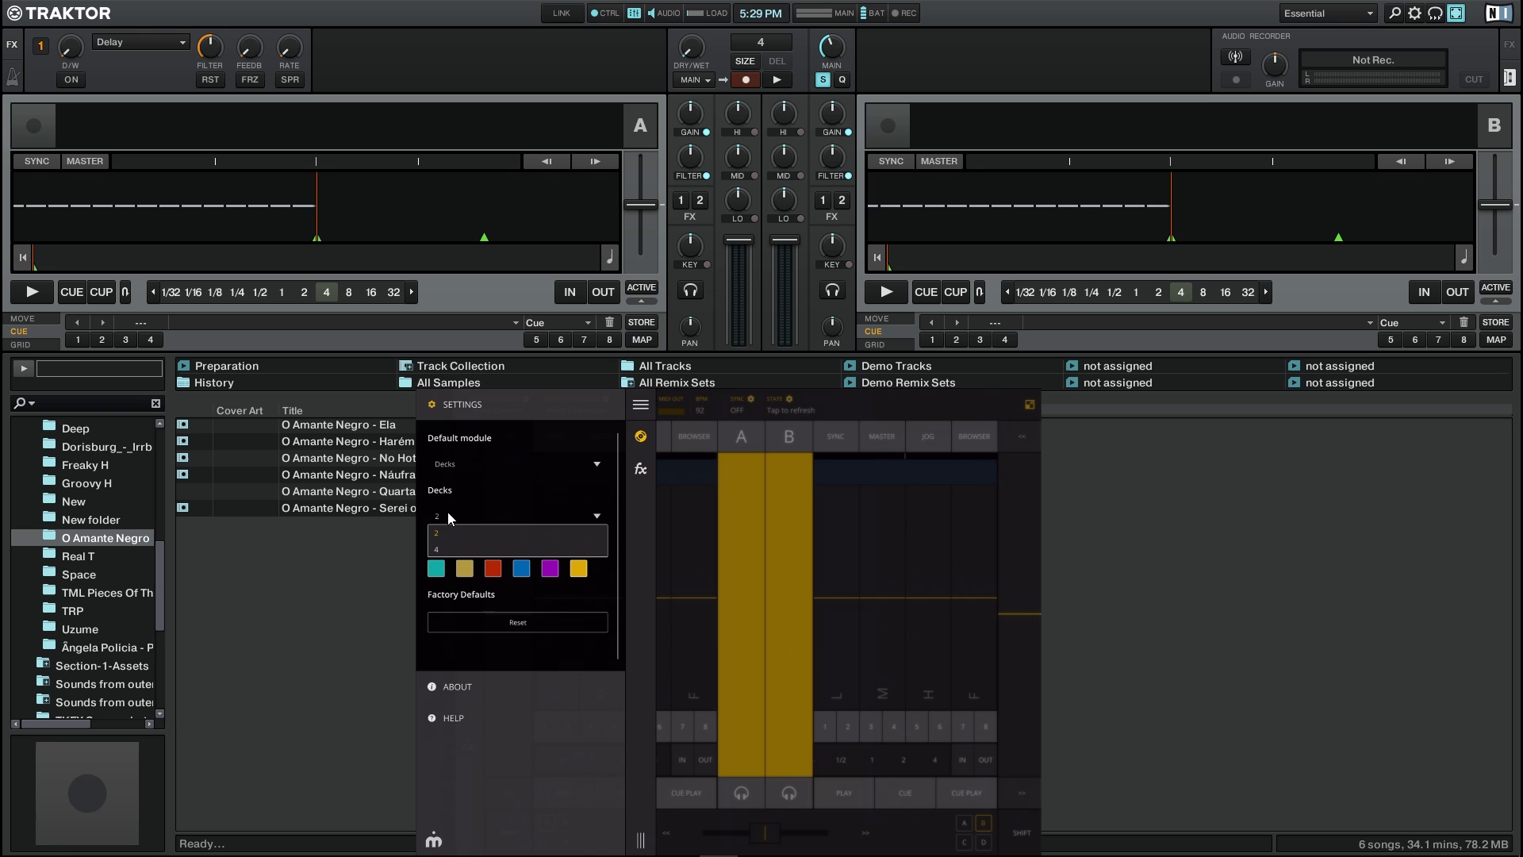
pyautogui.press('Down')
pyautogui.press('Return')
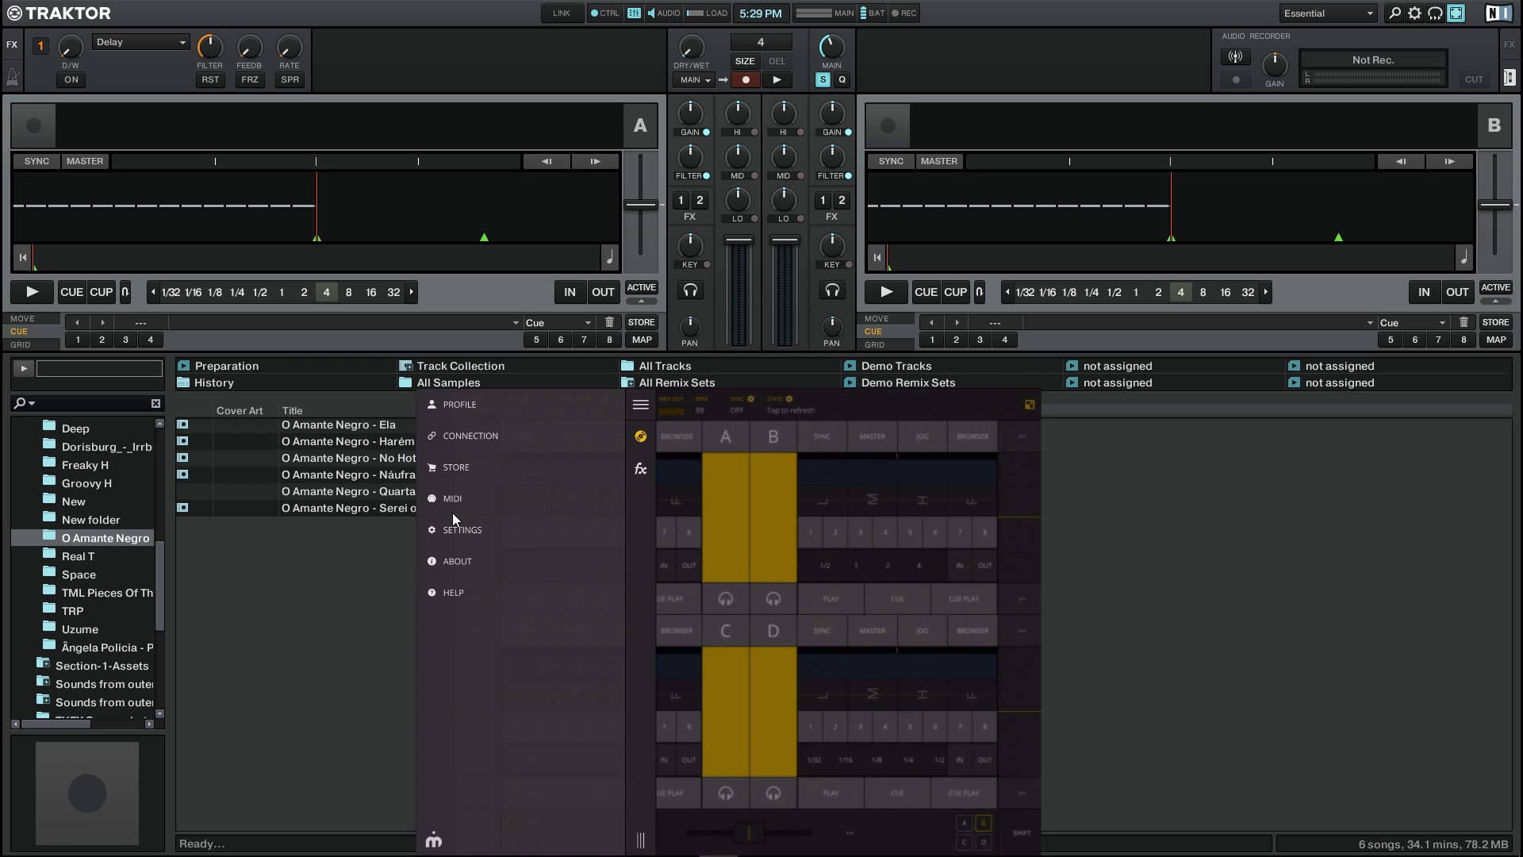
# Step: Set the number of decks back to 2 in the controller's settings
pyautogui.click(453, 517)
pyautogui.click(453, 515)
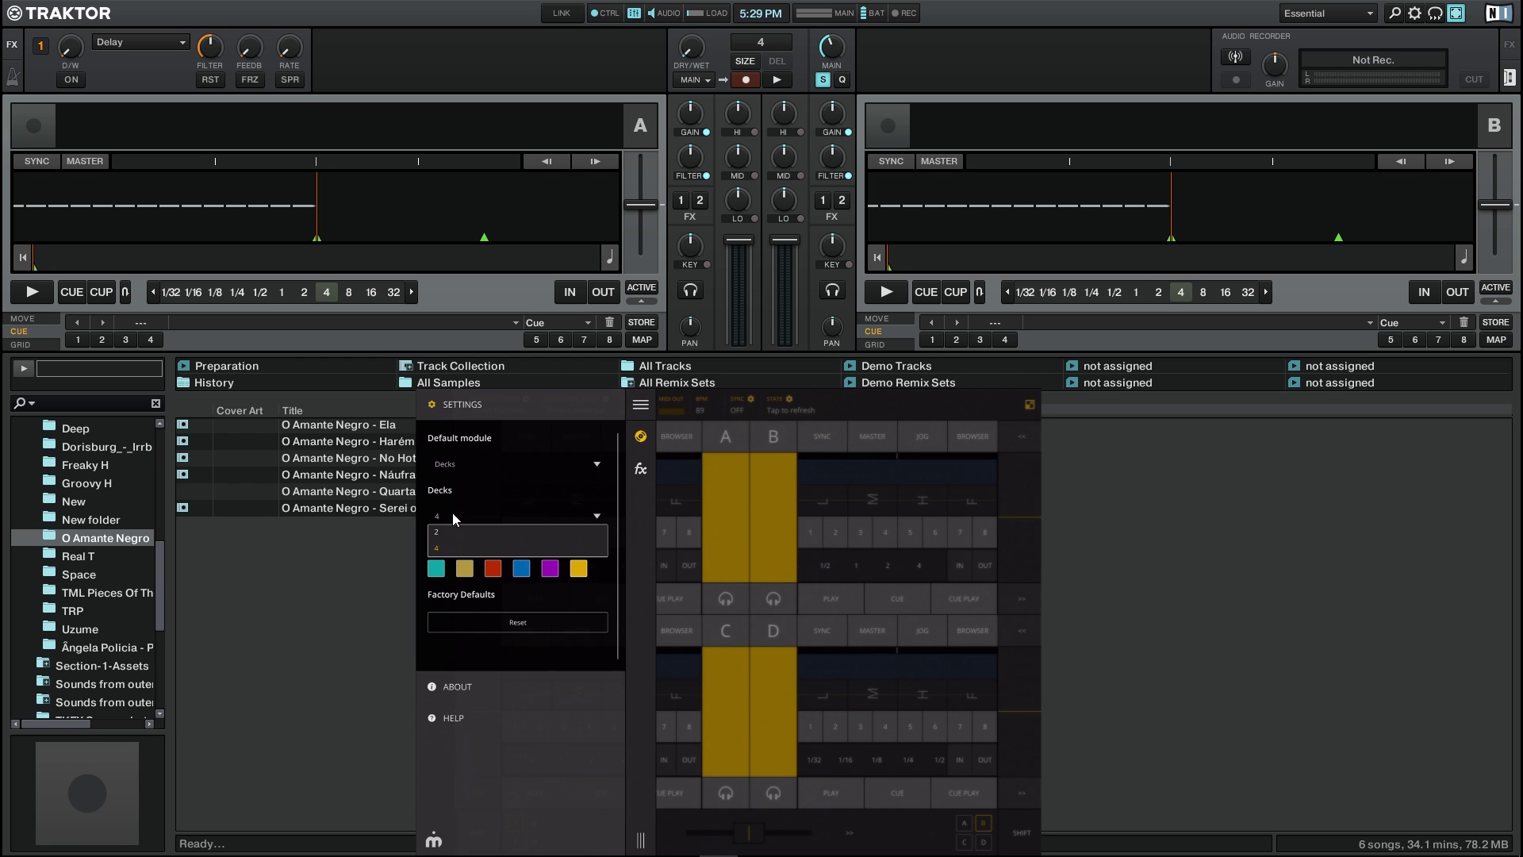
pyautogui.click(448, 531)
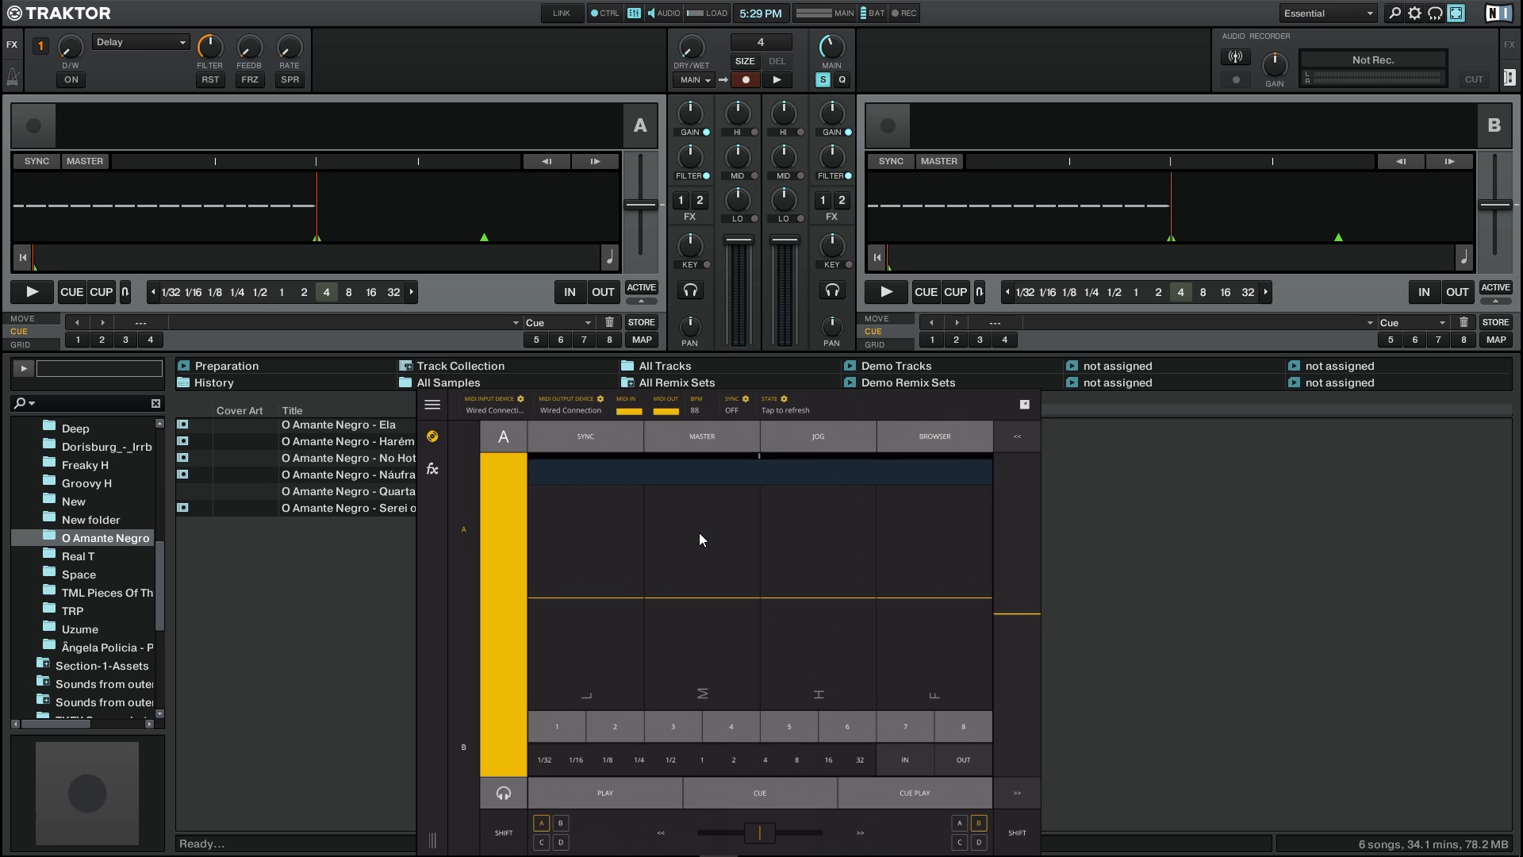
# Step: Browse the track list from the controller and load "O Amante Negro - Harém" into deck A
pyautogui.click(950, 455)
pyautogui.click(950, 455)
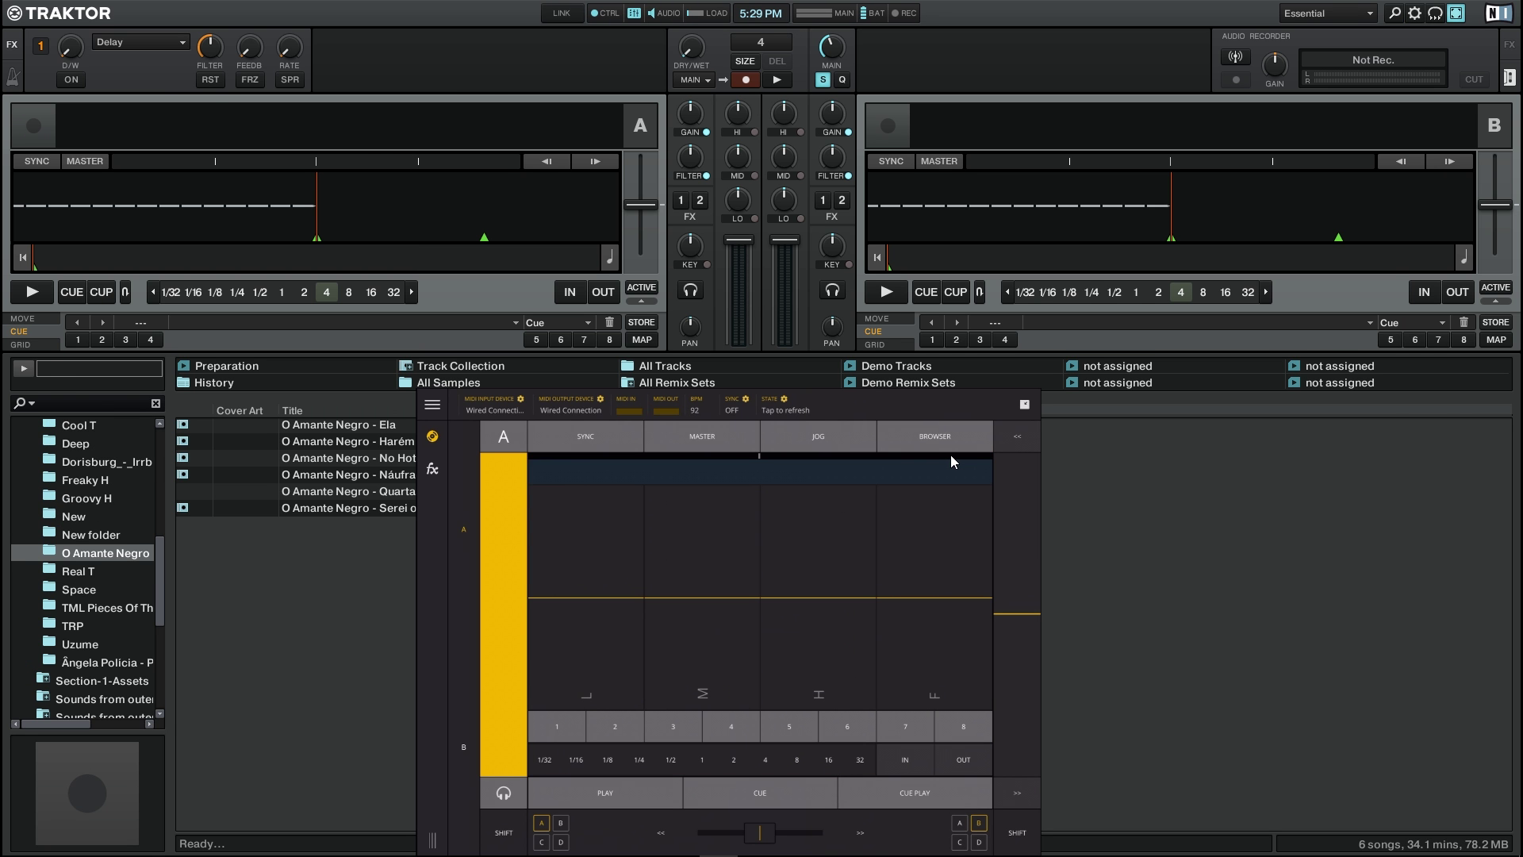
pyautogui.click(950, 455)
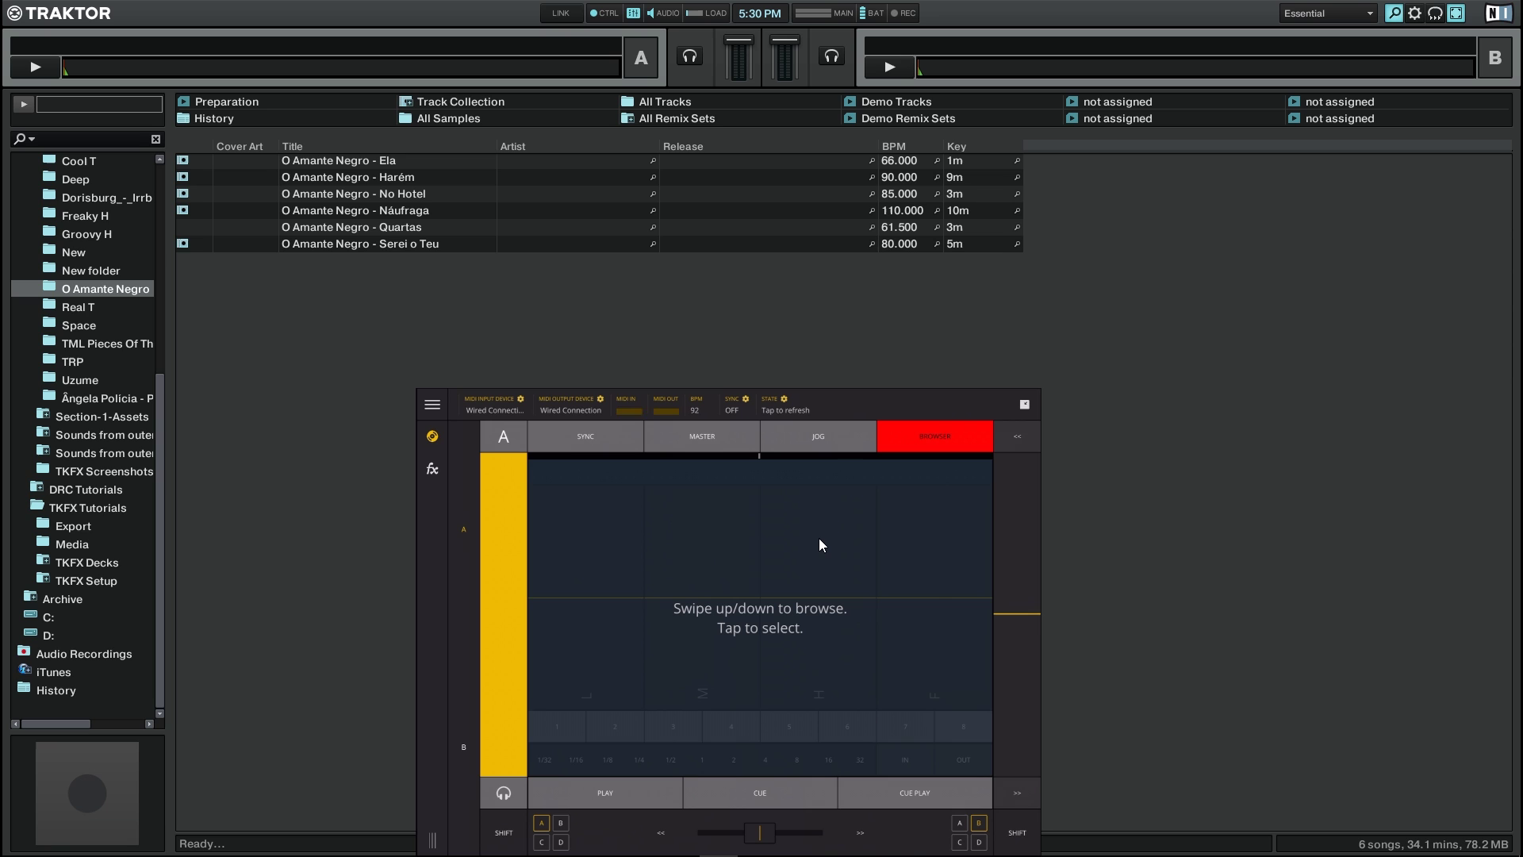
pyautogui.scroll(-5, 818, 537)
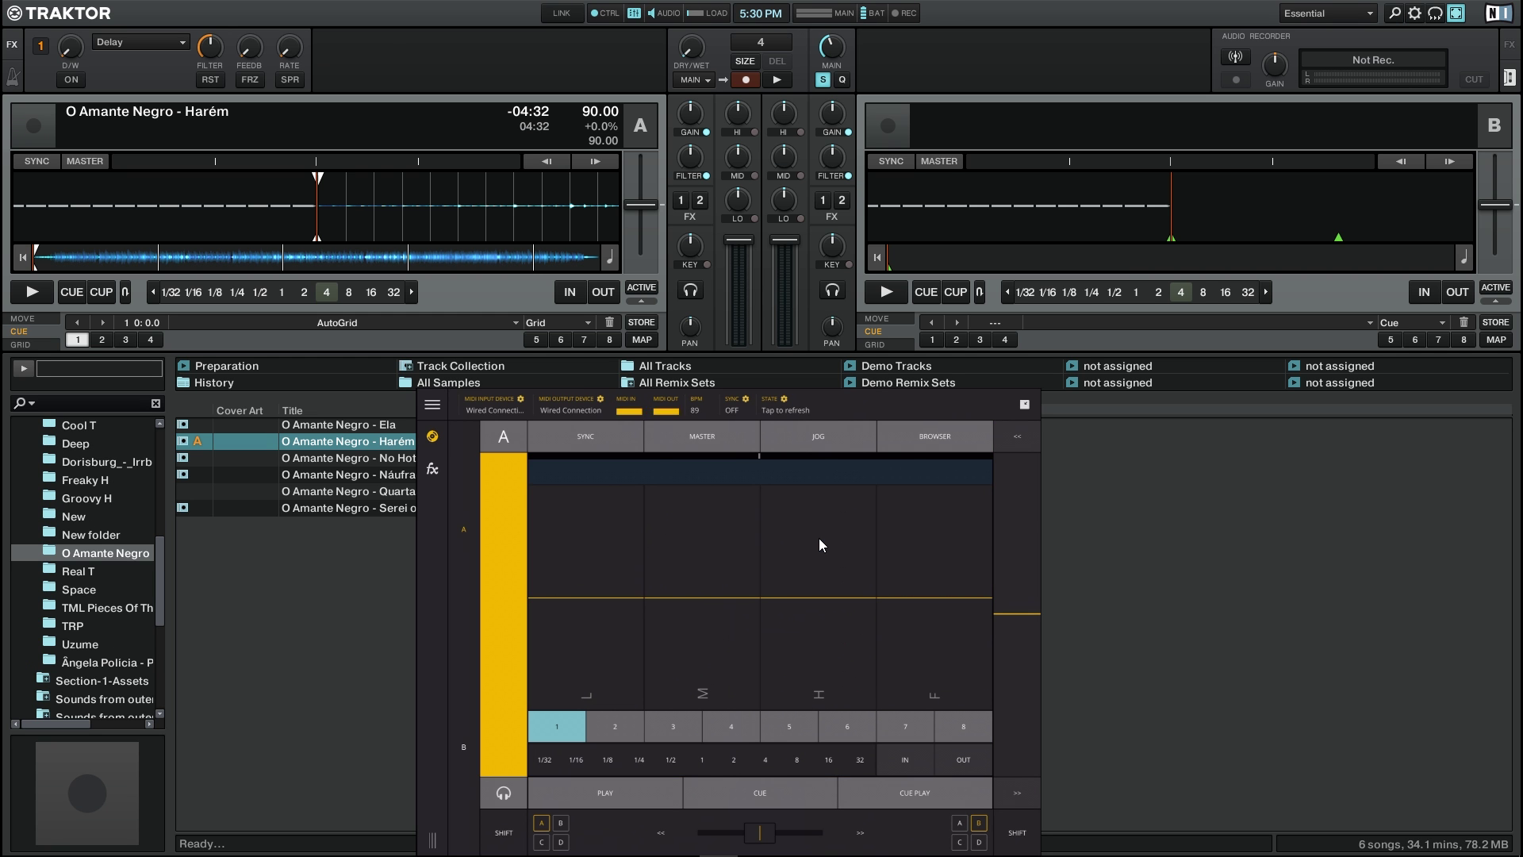
# Step: Play Harém on deck A, return it to its cue point, and start it again
pyautogui.click(617, 797)
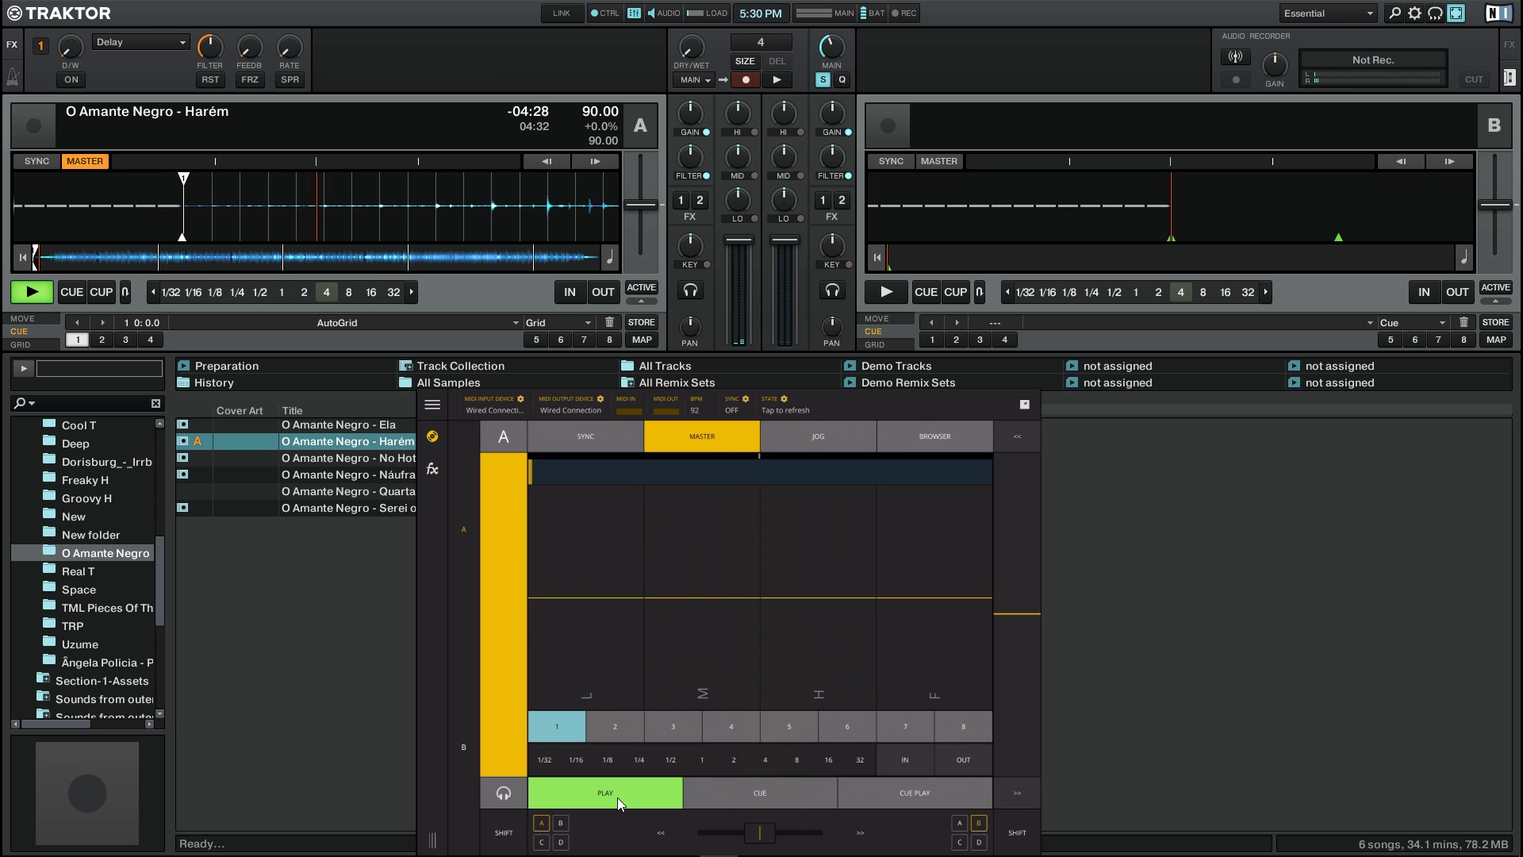
pyautogui.click(733, 796)
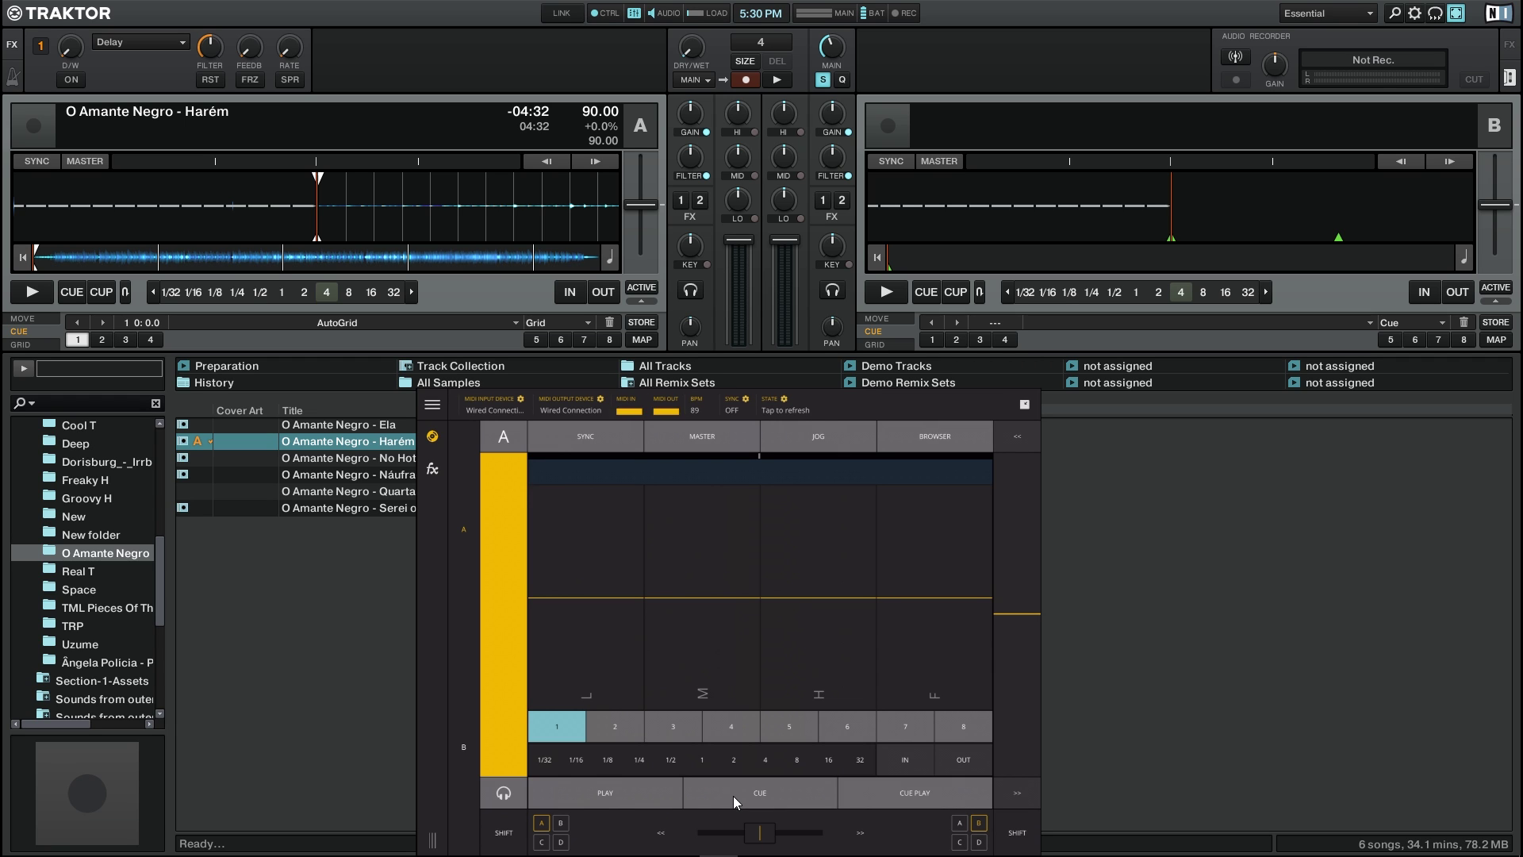
pyautogui.press('space')
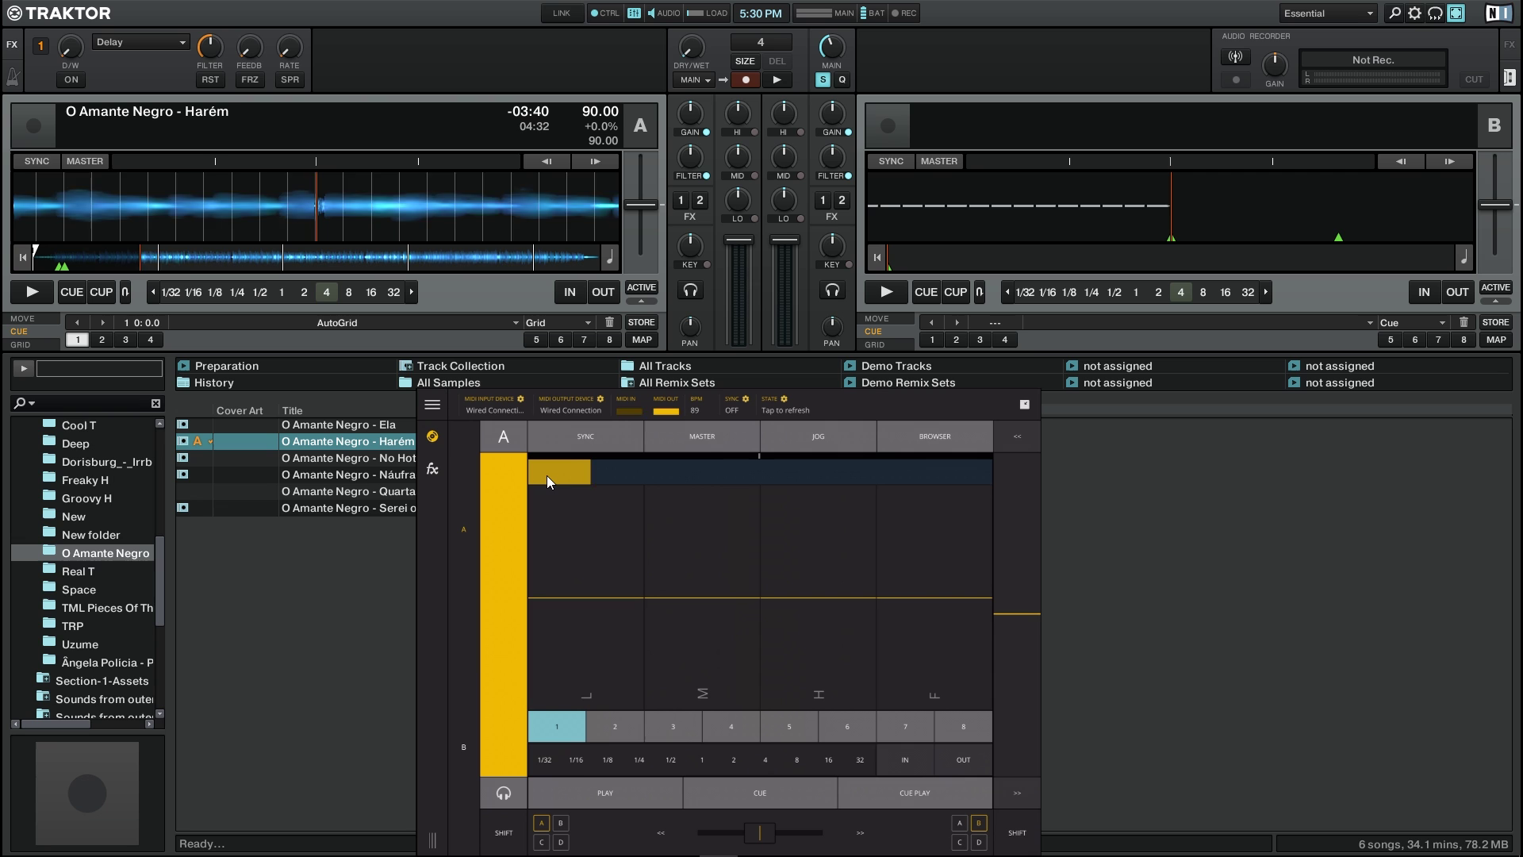
# Step: Seek deck A to 0:10.7 using the track position strip and jog wheel, and store hotcue 2 there
pyautogui.moveTo(546, 474); pyautogui.dragTo(887, 473)
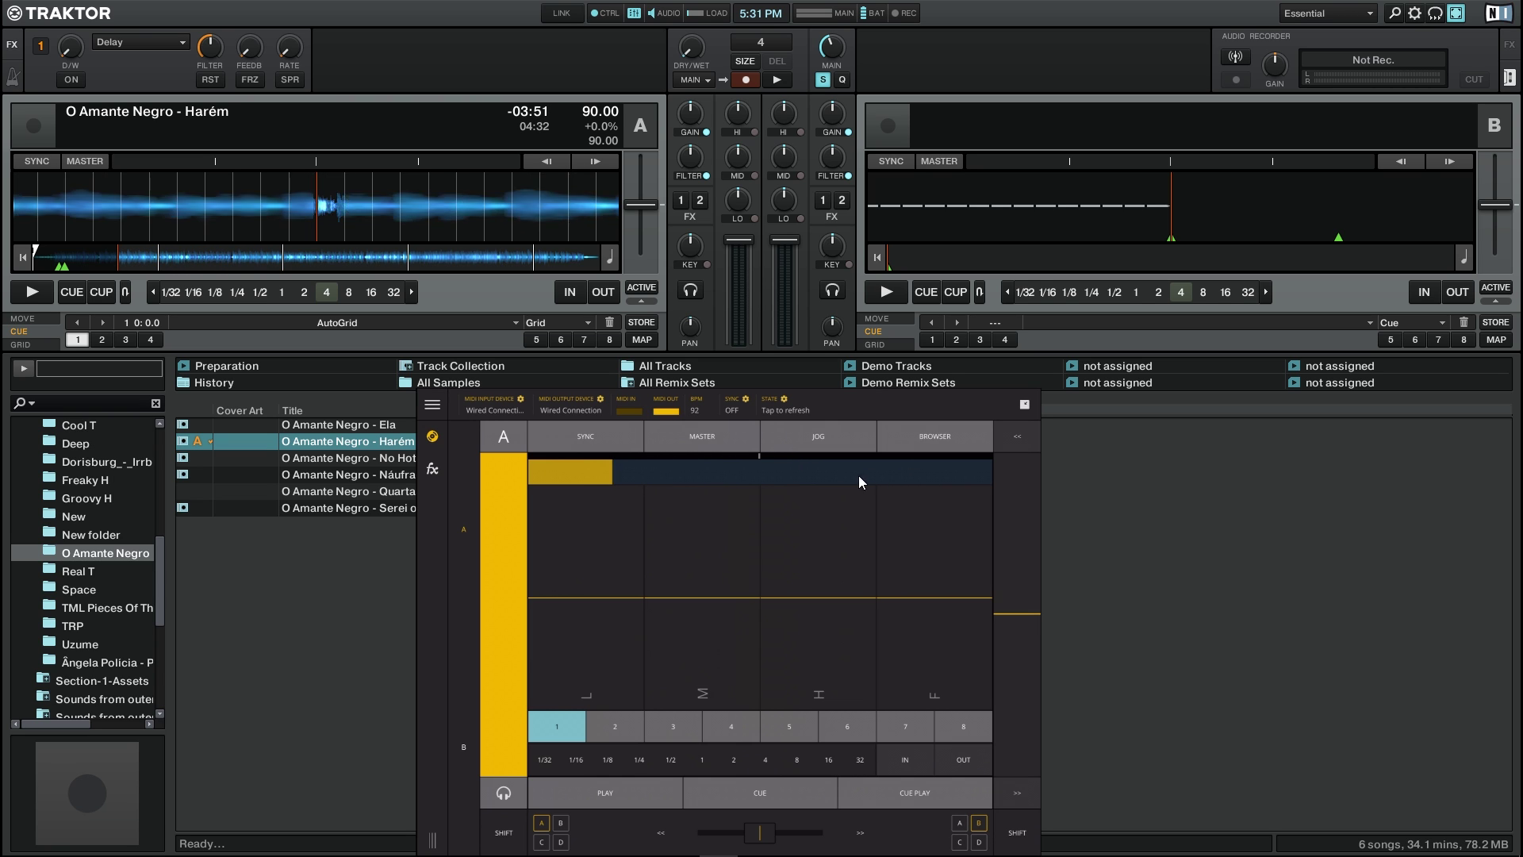
pyautogui.moveTo(858, 474); pyautogui.dragTo(751, 472)
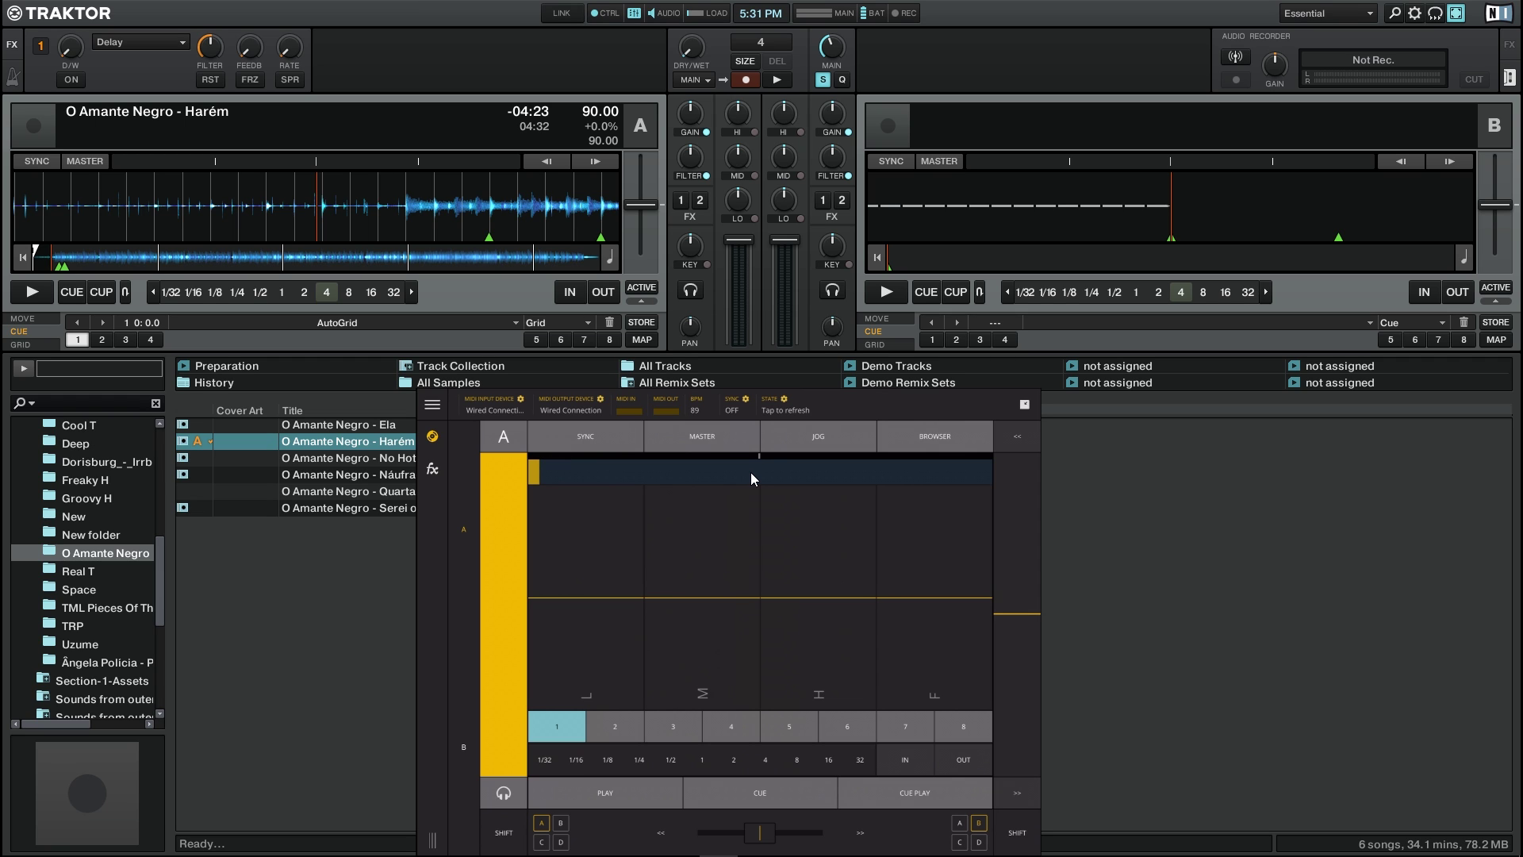
pyautogui.click(816, 439)
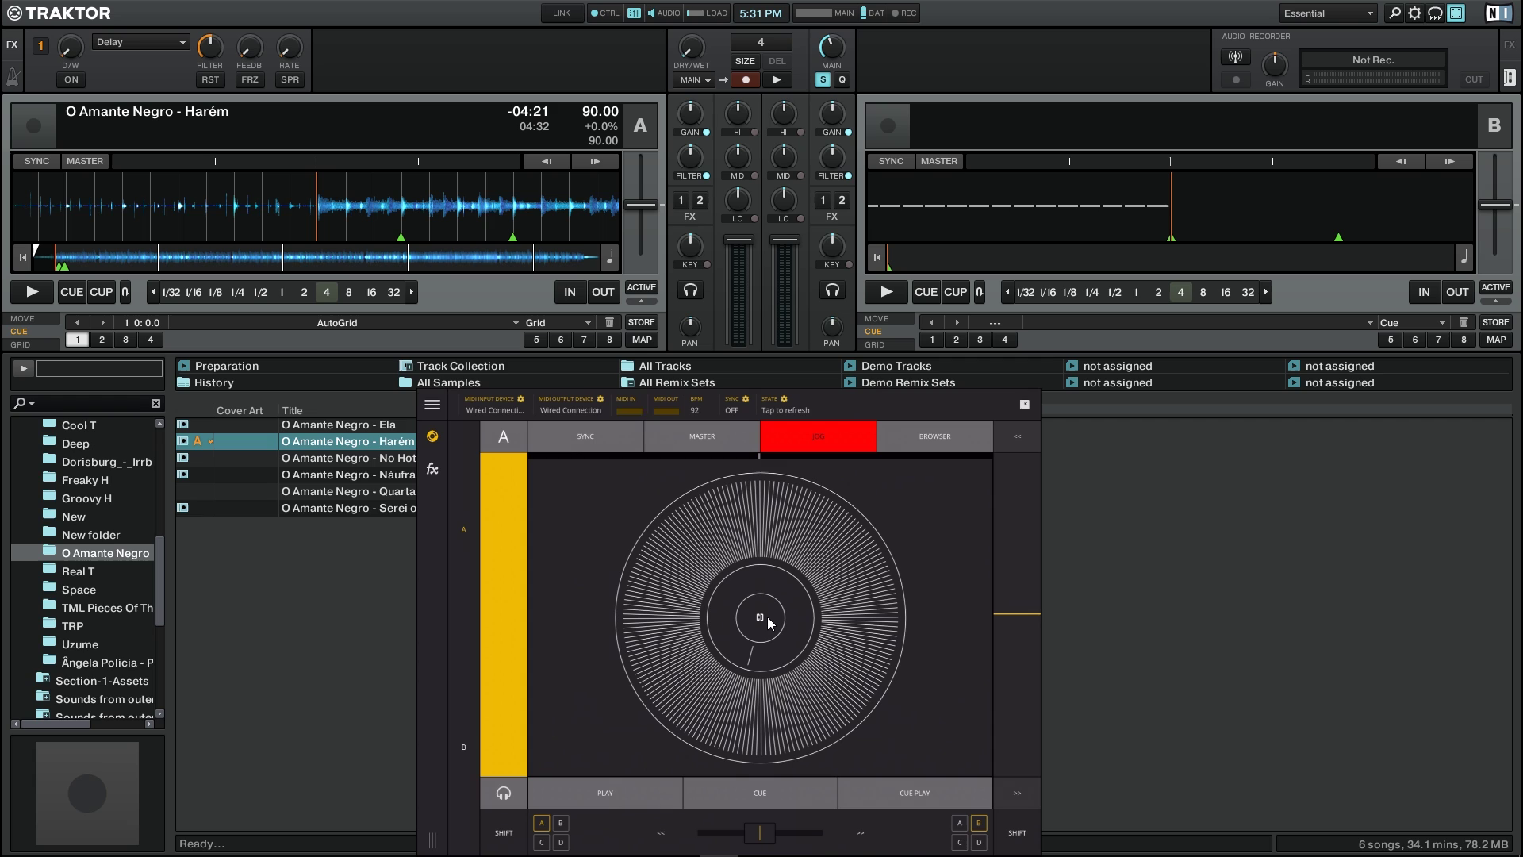
pyautogui.click(839, 432)
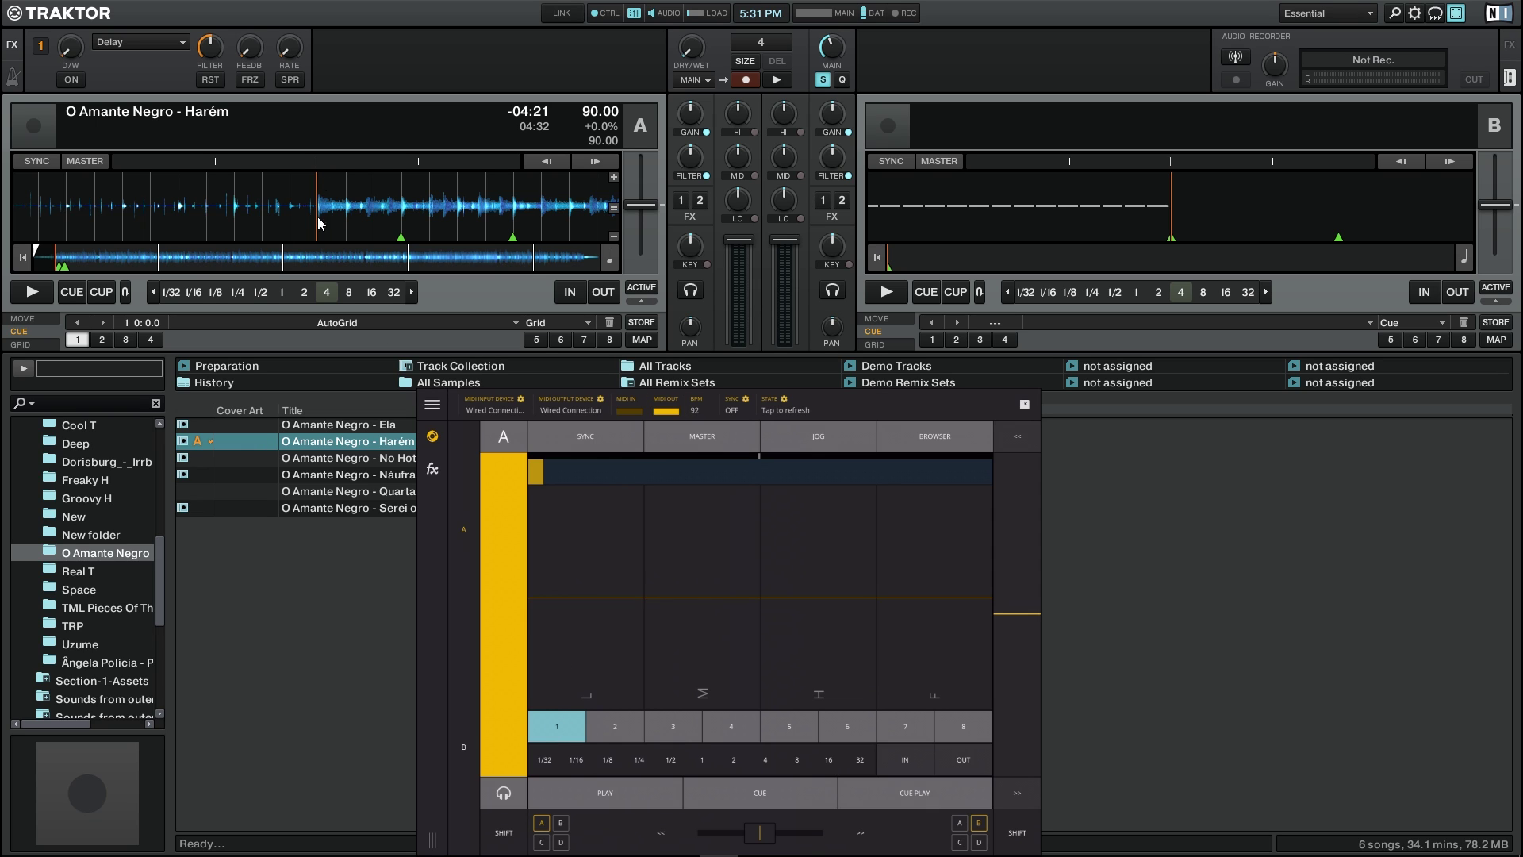
pyautogui.click(613, 726)
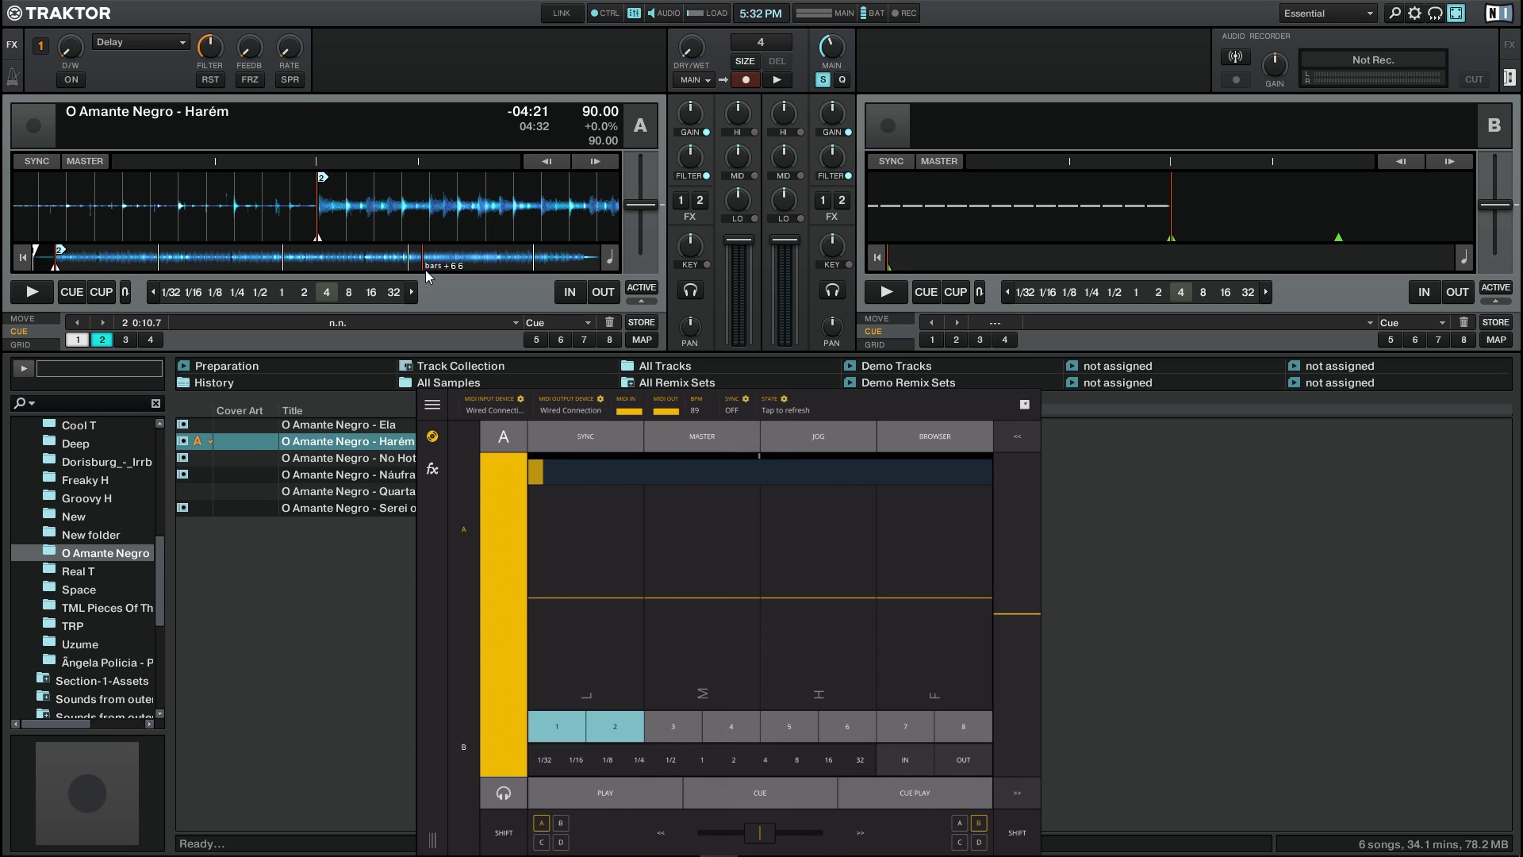
# Step: Delete hotcue 2 from deck A and try the jog wheel while the track plays
pyautogui.press('shift')
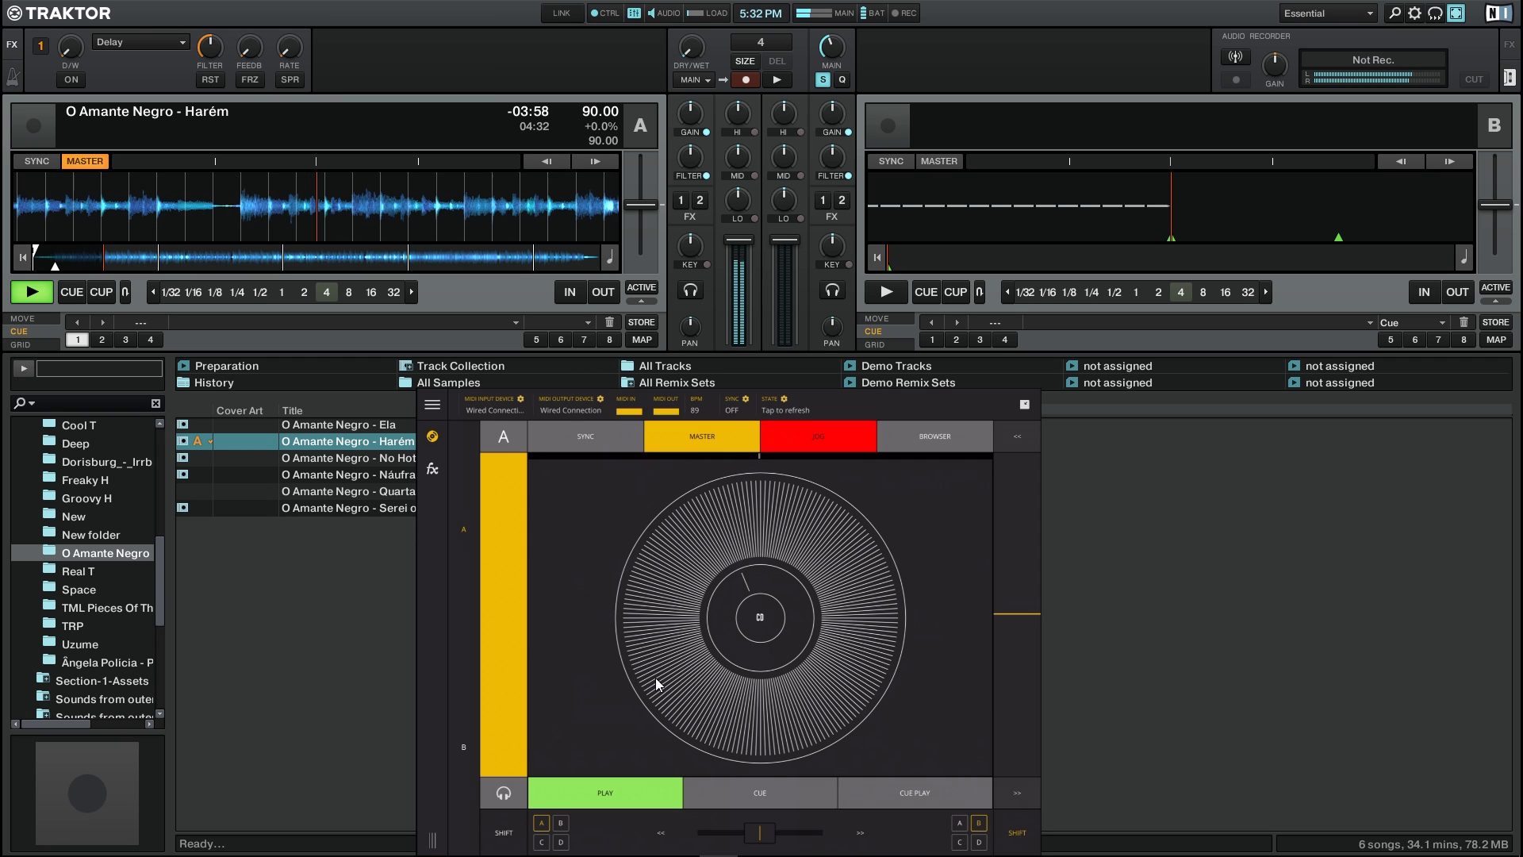
pyautogui.click(761, 617)
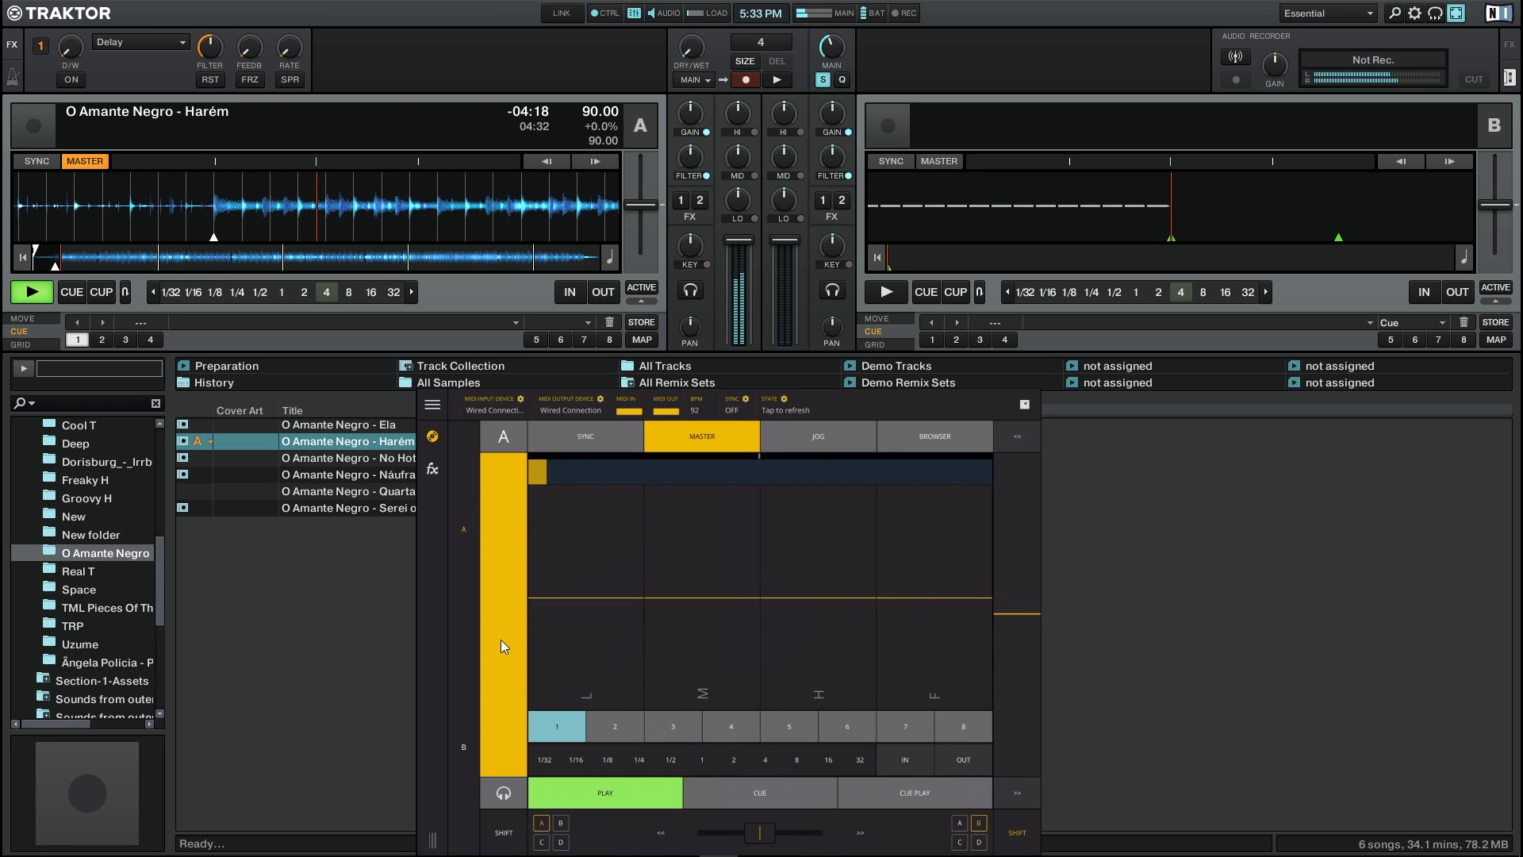
# Step: Lower deck A's volume to about half and switch its headphone monitoring on and off
pyautogui.click(507, 540)
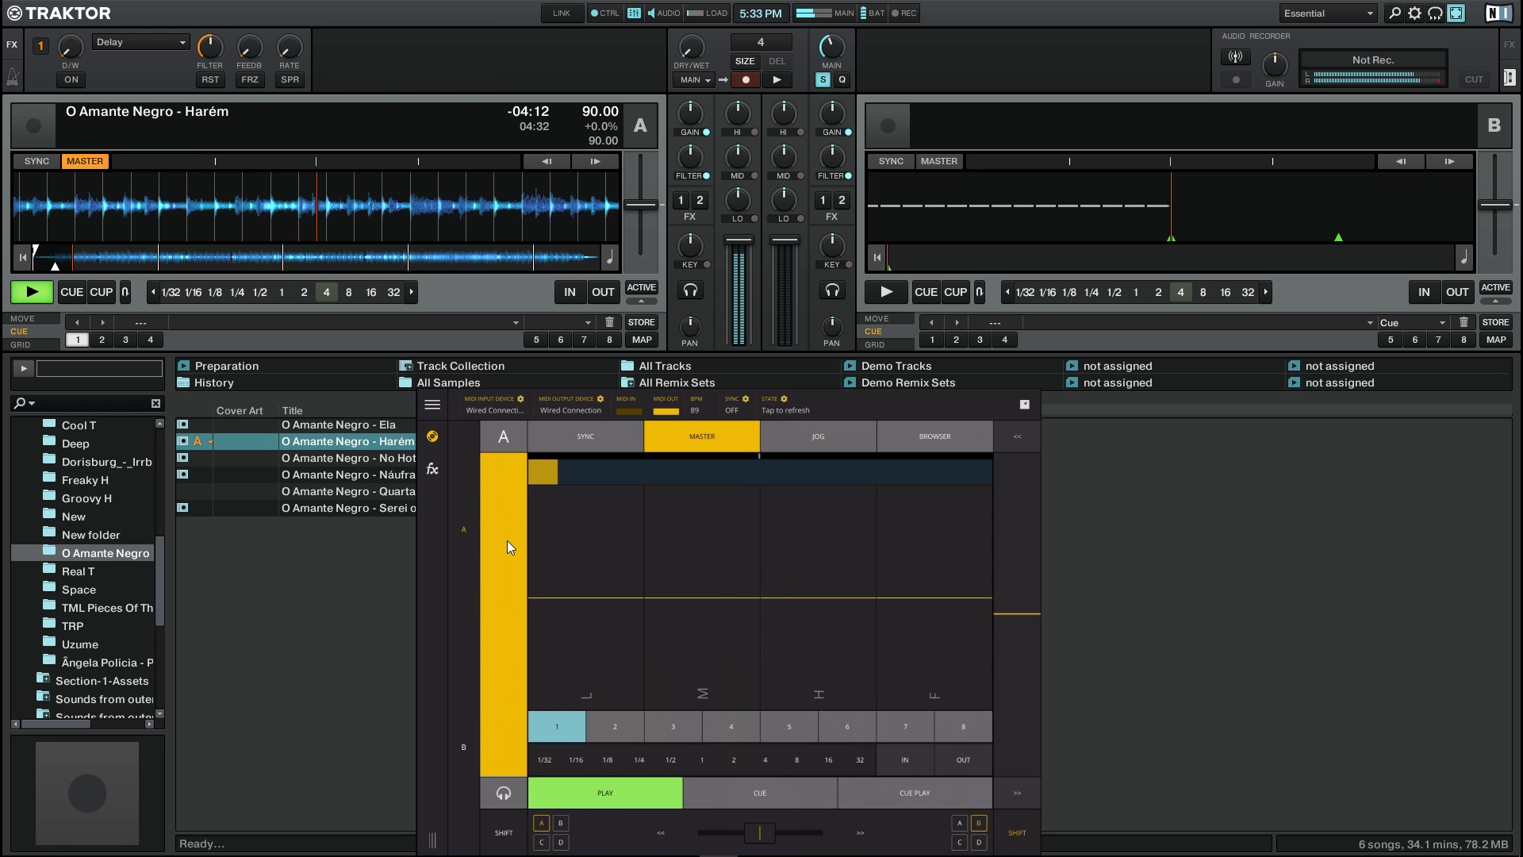
pyautogui.click(503, 794)
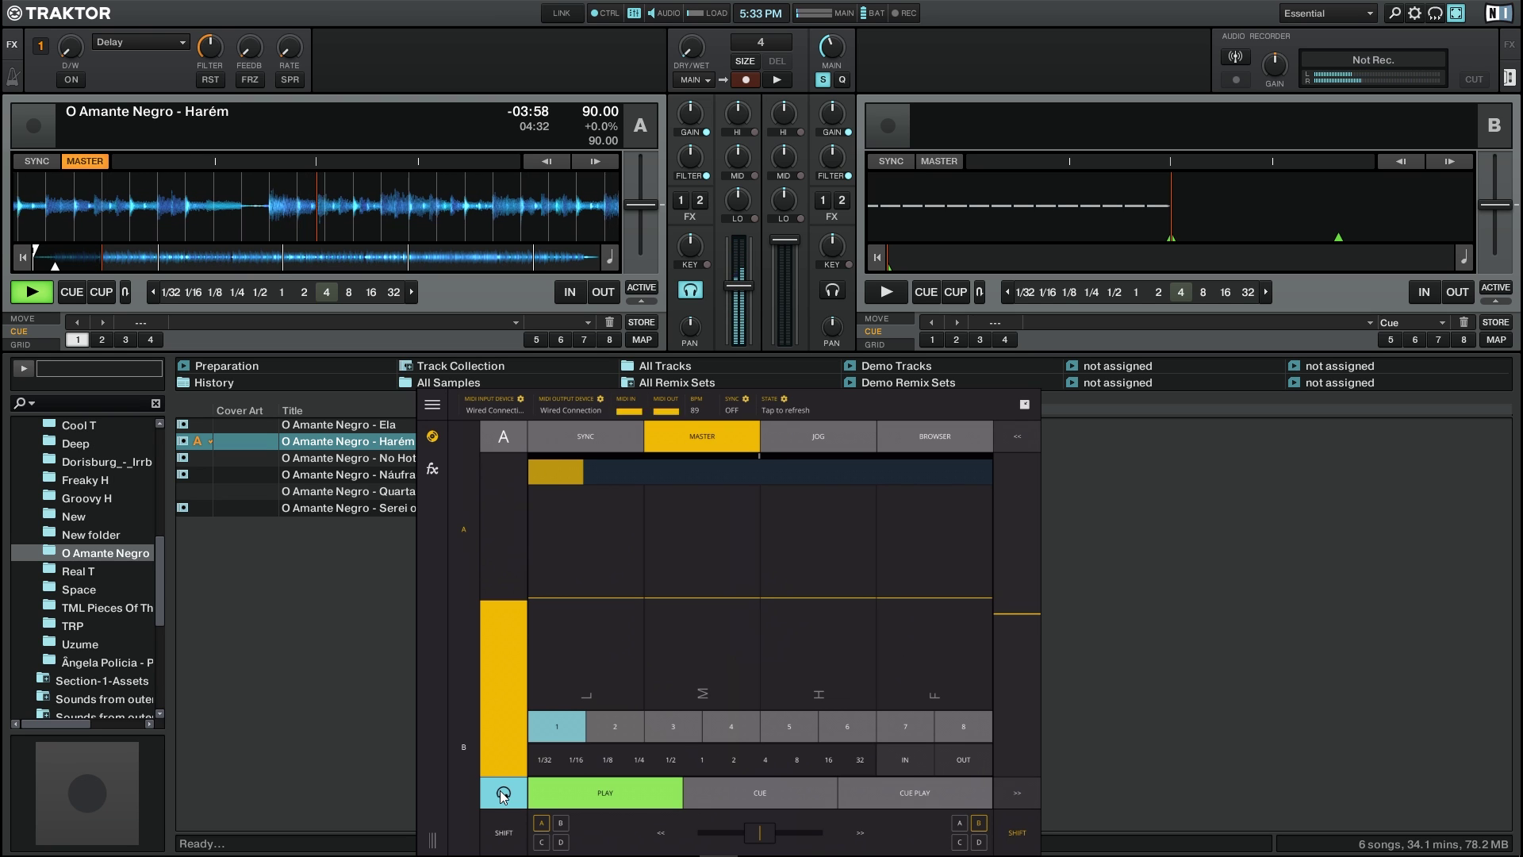
pyautogui.click(502, 794)
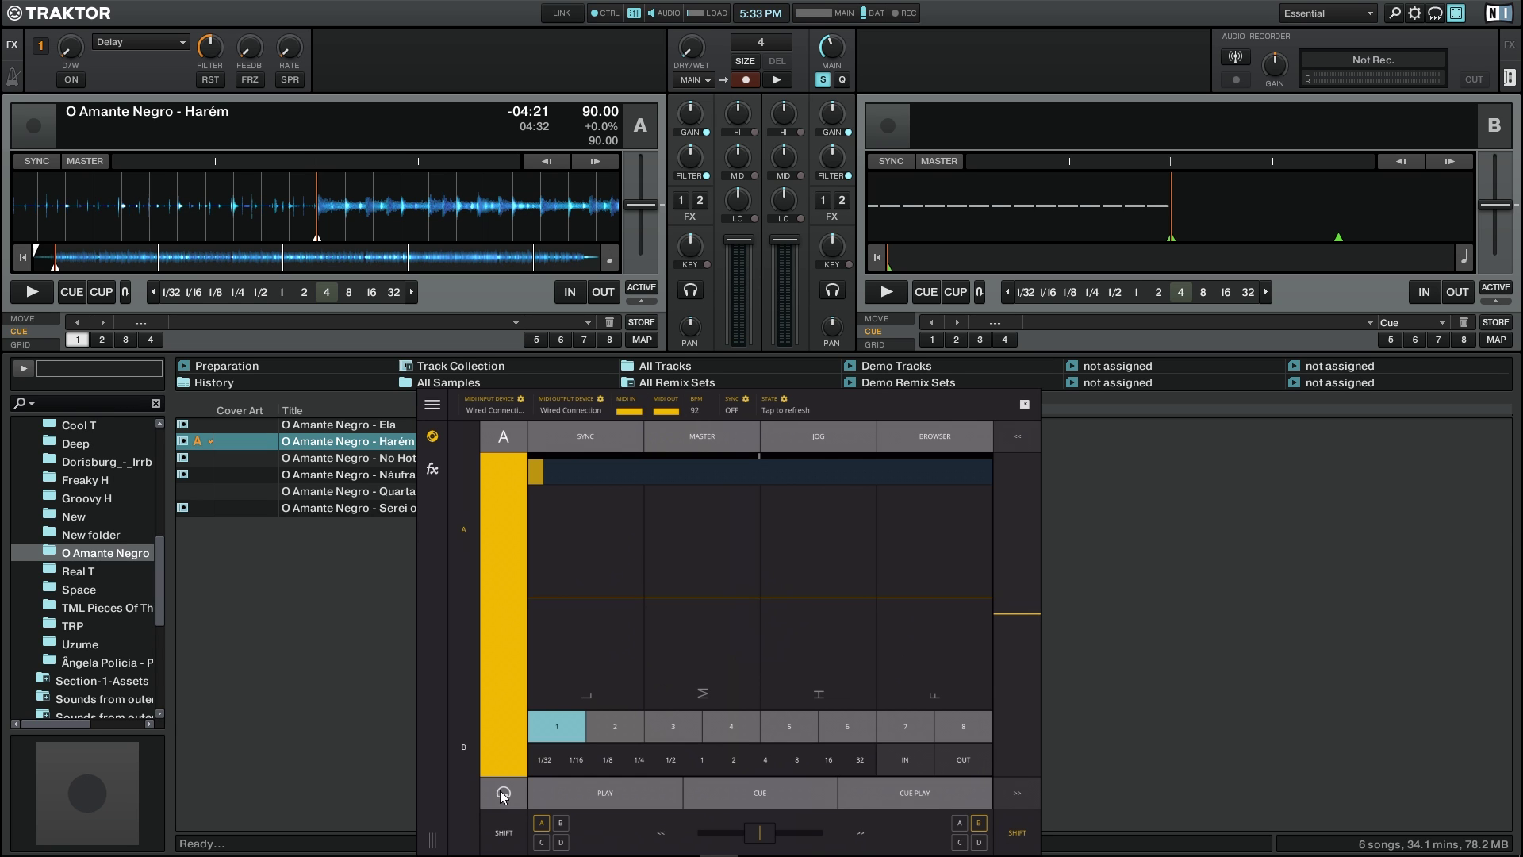
# Step: Browse the track list for deck B and load "O Amante Negro - No Hotel" into it
pyautogui.click(502, 793)
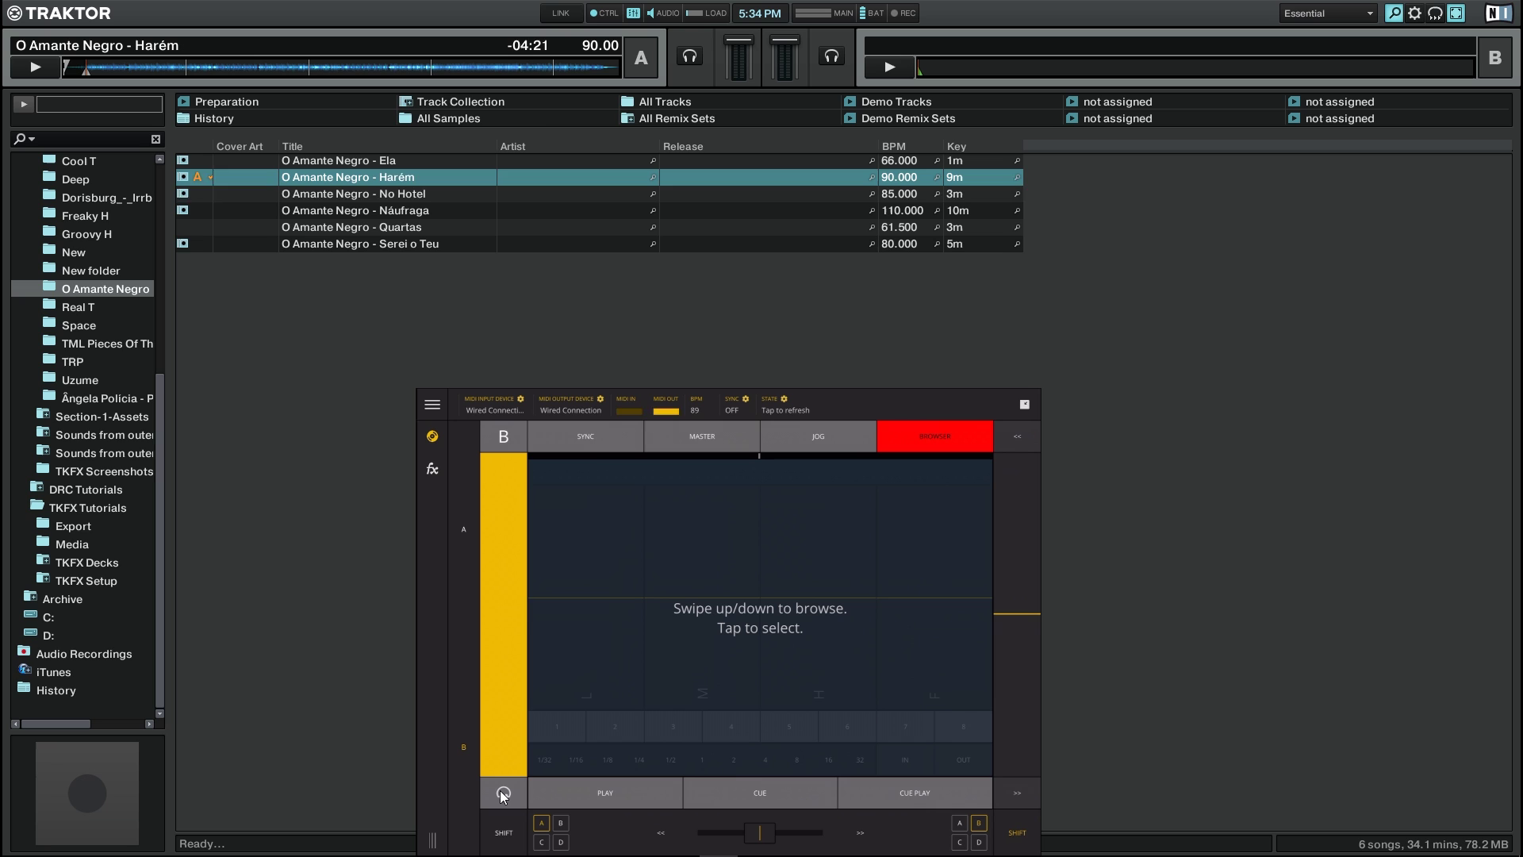
pyautogui.press('Down')
pyautogui.press('Return')
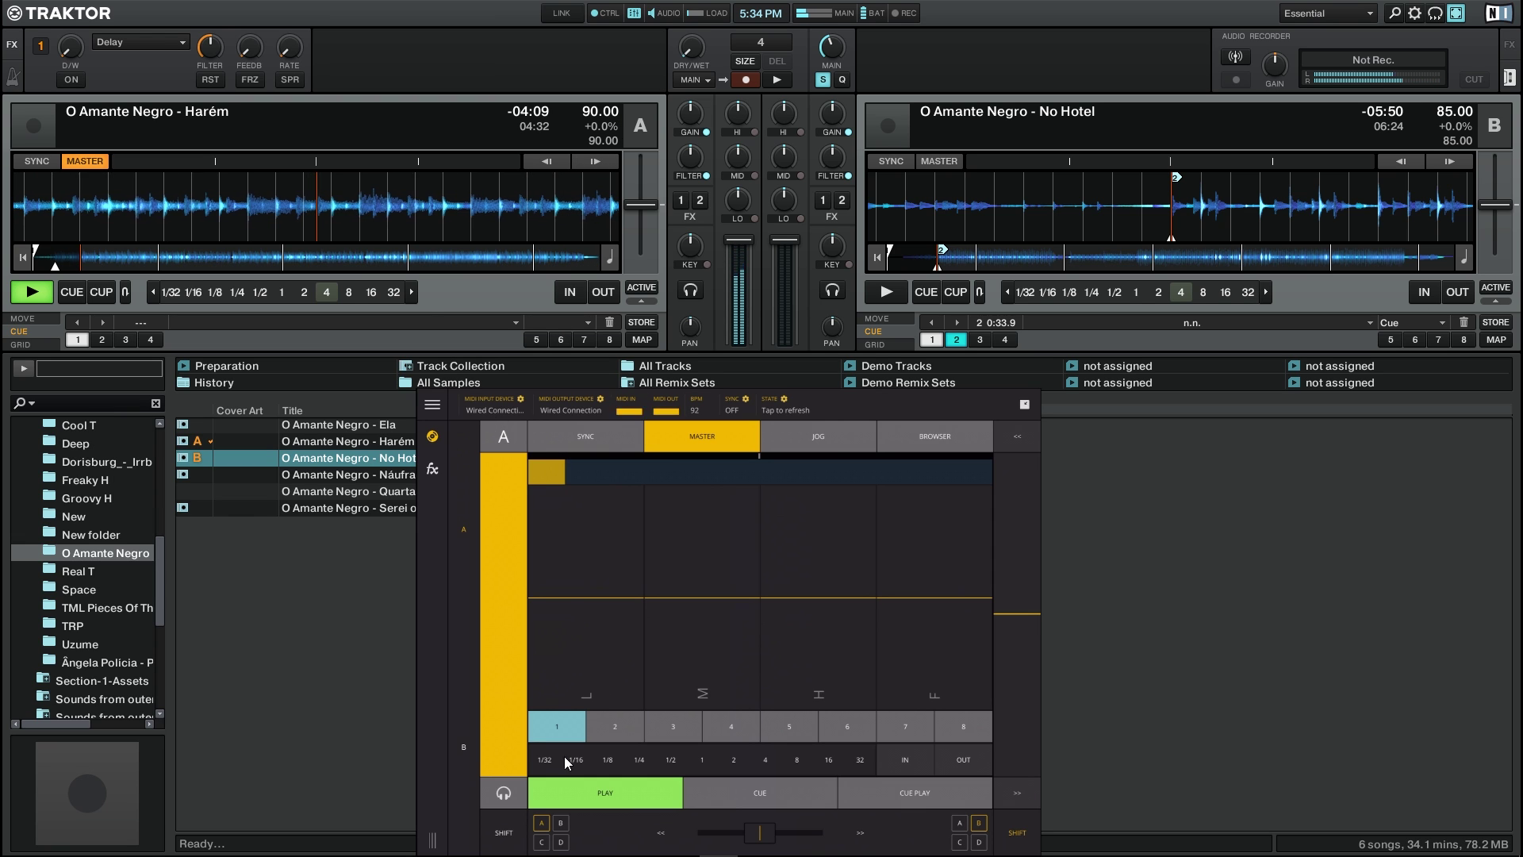
# Step: Show deck B on the controller, sync it to deck A, and return its tempo fader to the centre
pyautogui.click(466, 748)
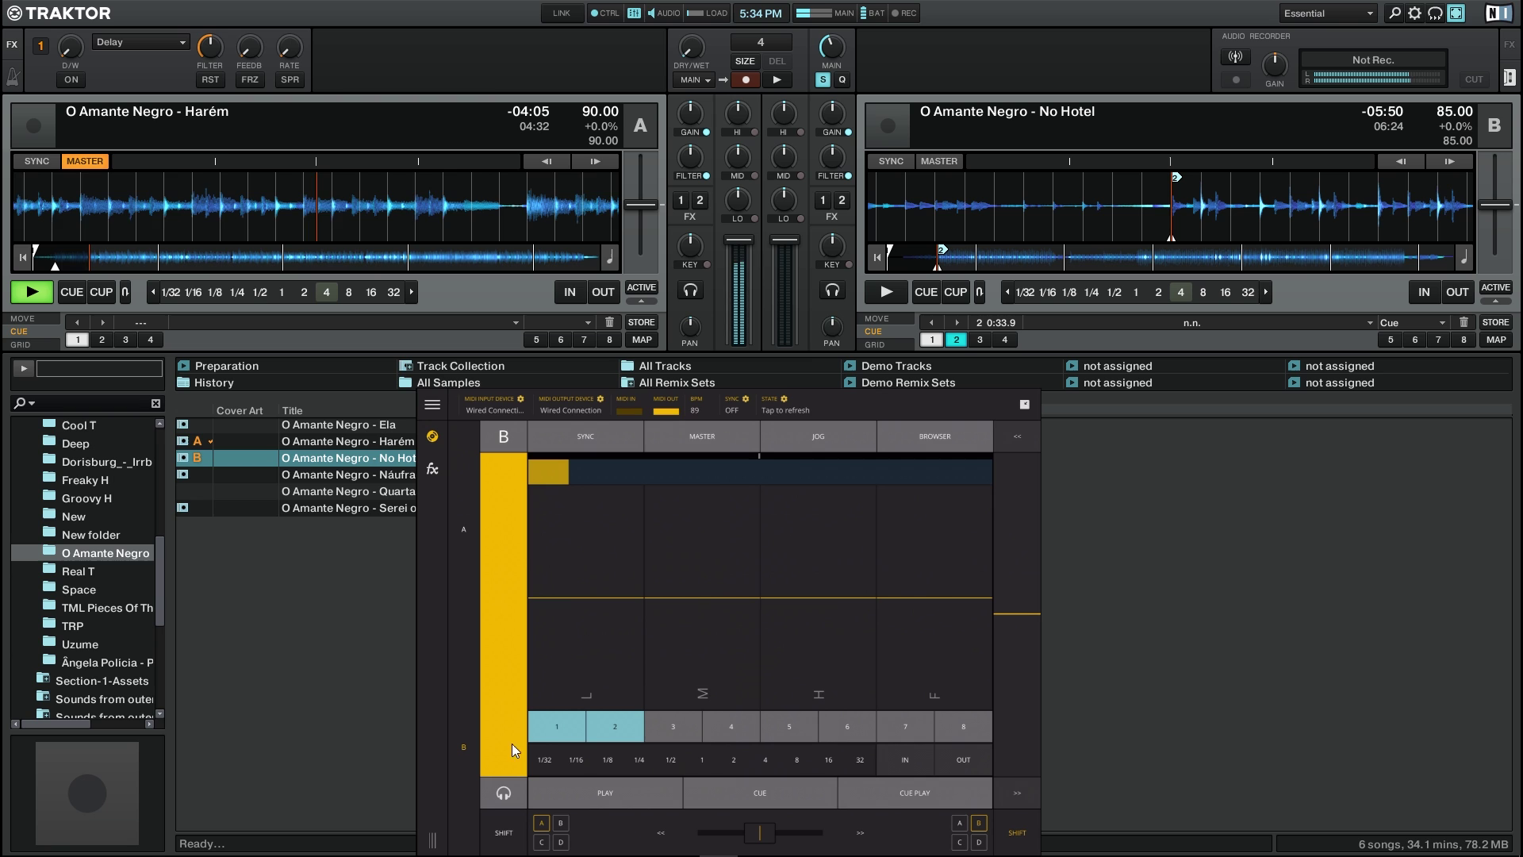
pyautogui.click(897, 163)
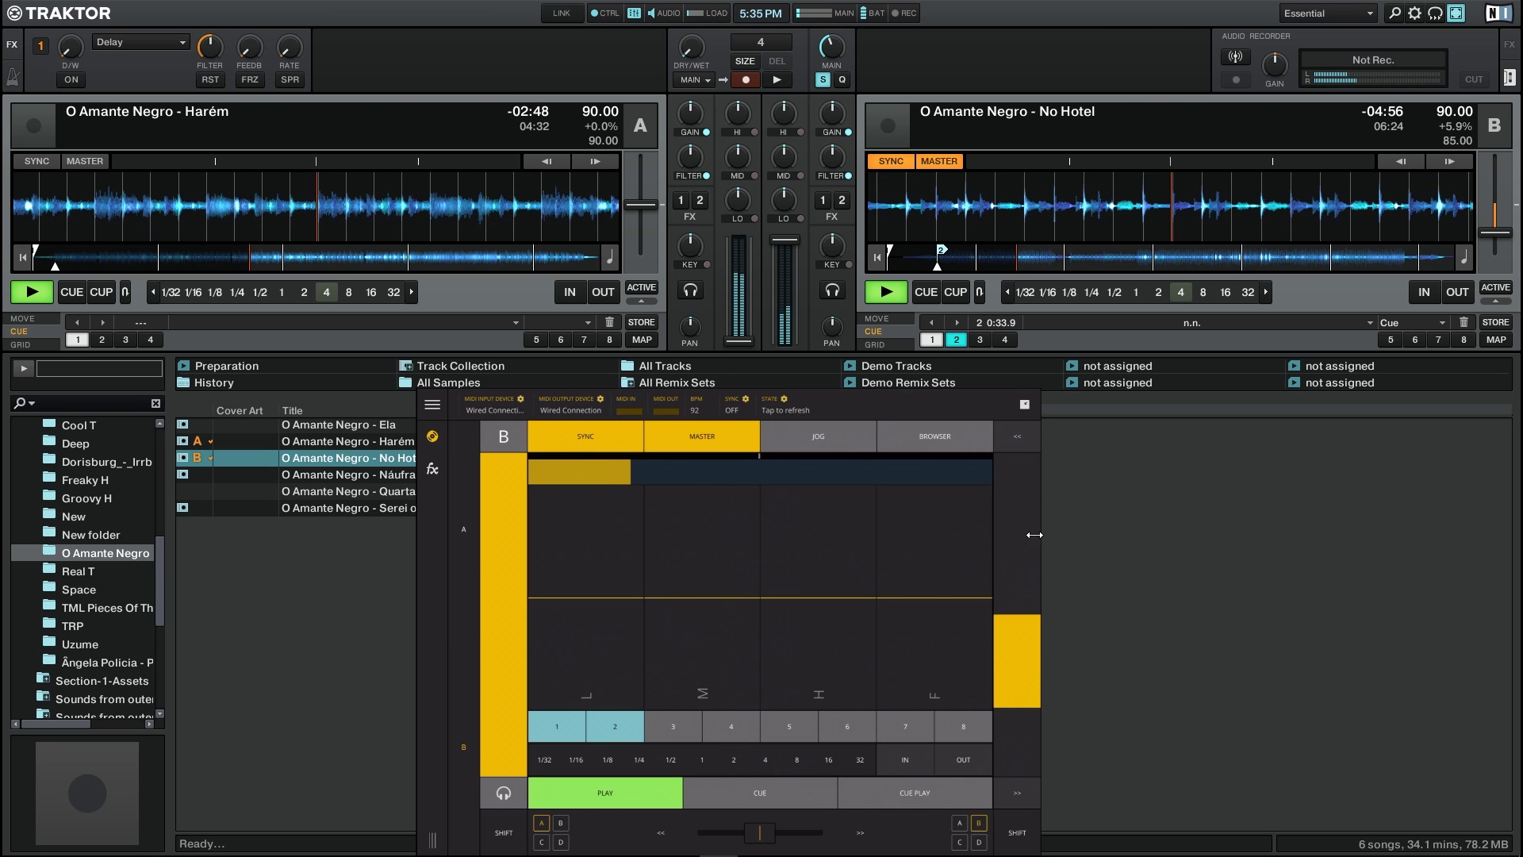
pyautogui.click(1012, 632)
pyautogui.moveTo(1012, 631)
pyautogui.mouseDown()
pyautogui.moveTo(1025, 579)
pyautogui.moveTo(1017, 612)
pyautogui.mouseUp()
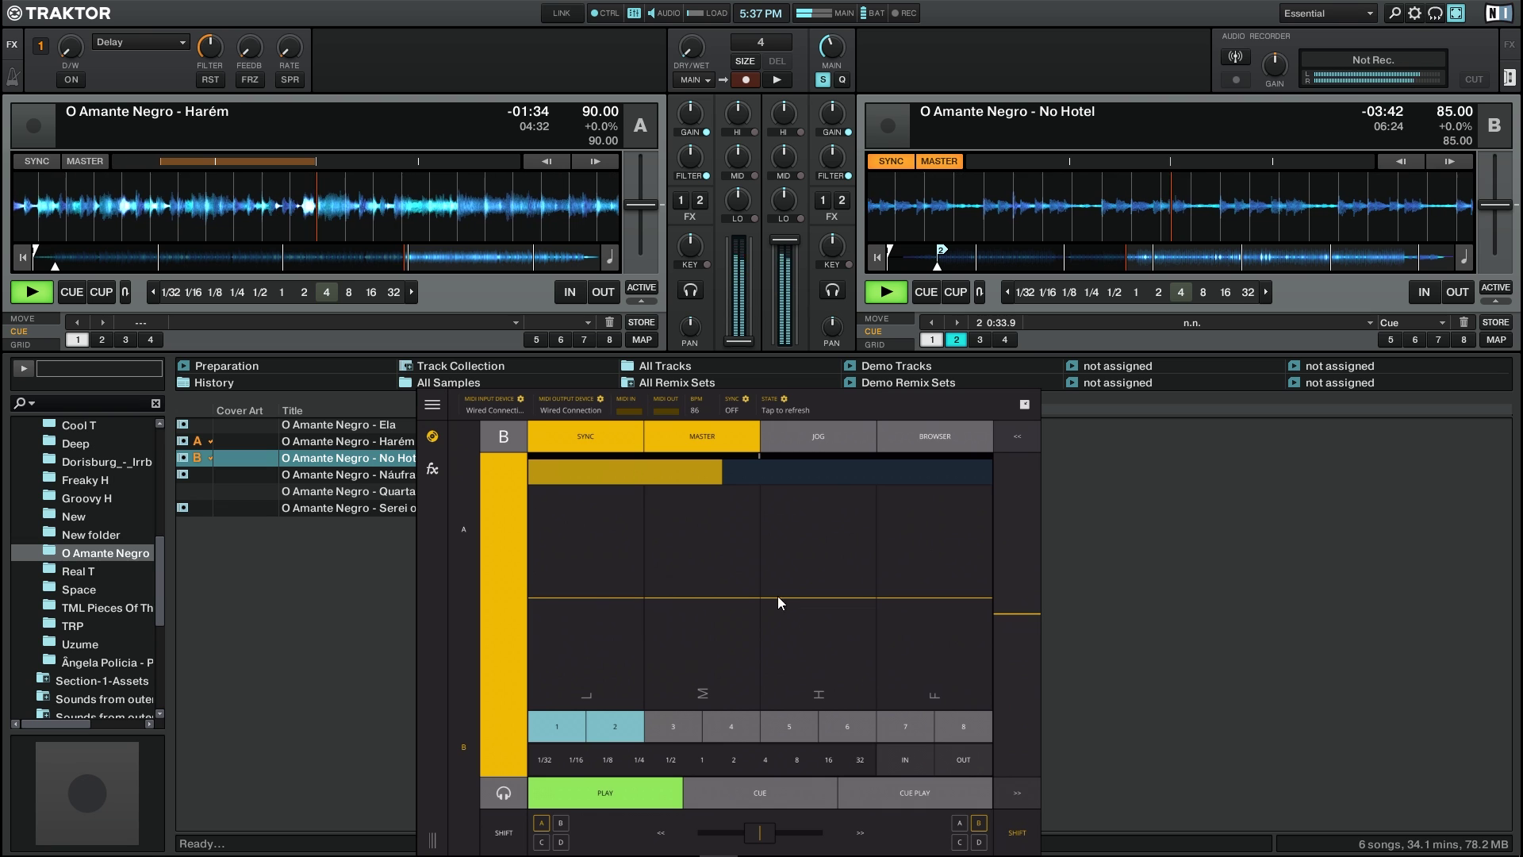
# Step: Try deck B's low EQ control and its 1/32-beat loop while both tracks play
pyautogui.click(561, 587)
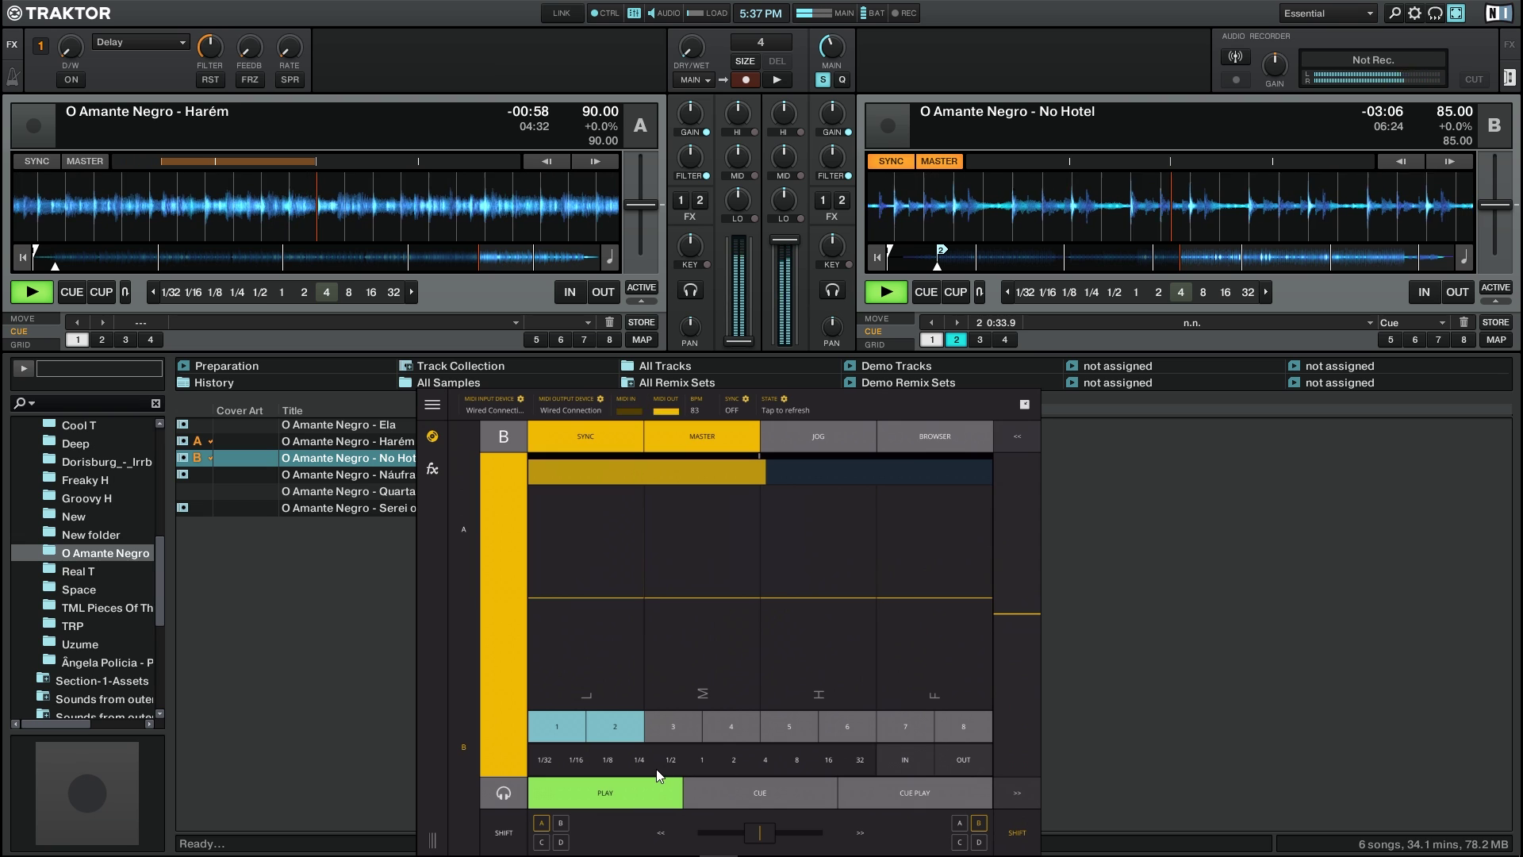
pyautogui.click(535, 773)
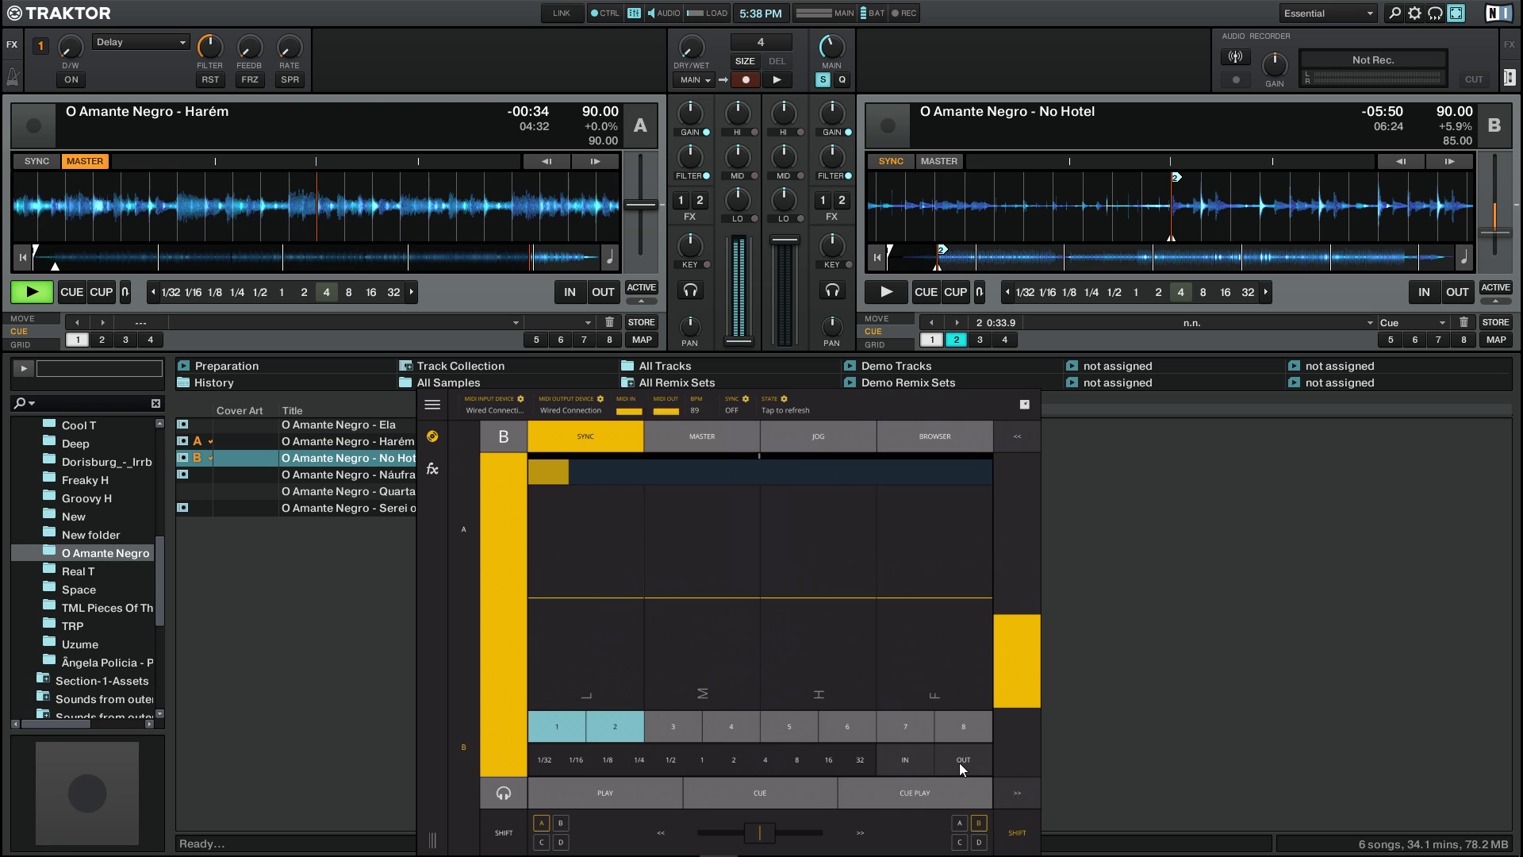
# Step: Play No Hotel on deck B and activate a 4-beat loop
pyautogui.press('space')
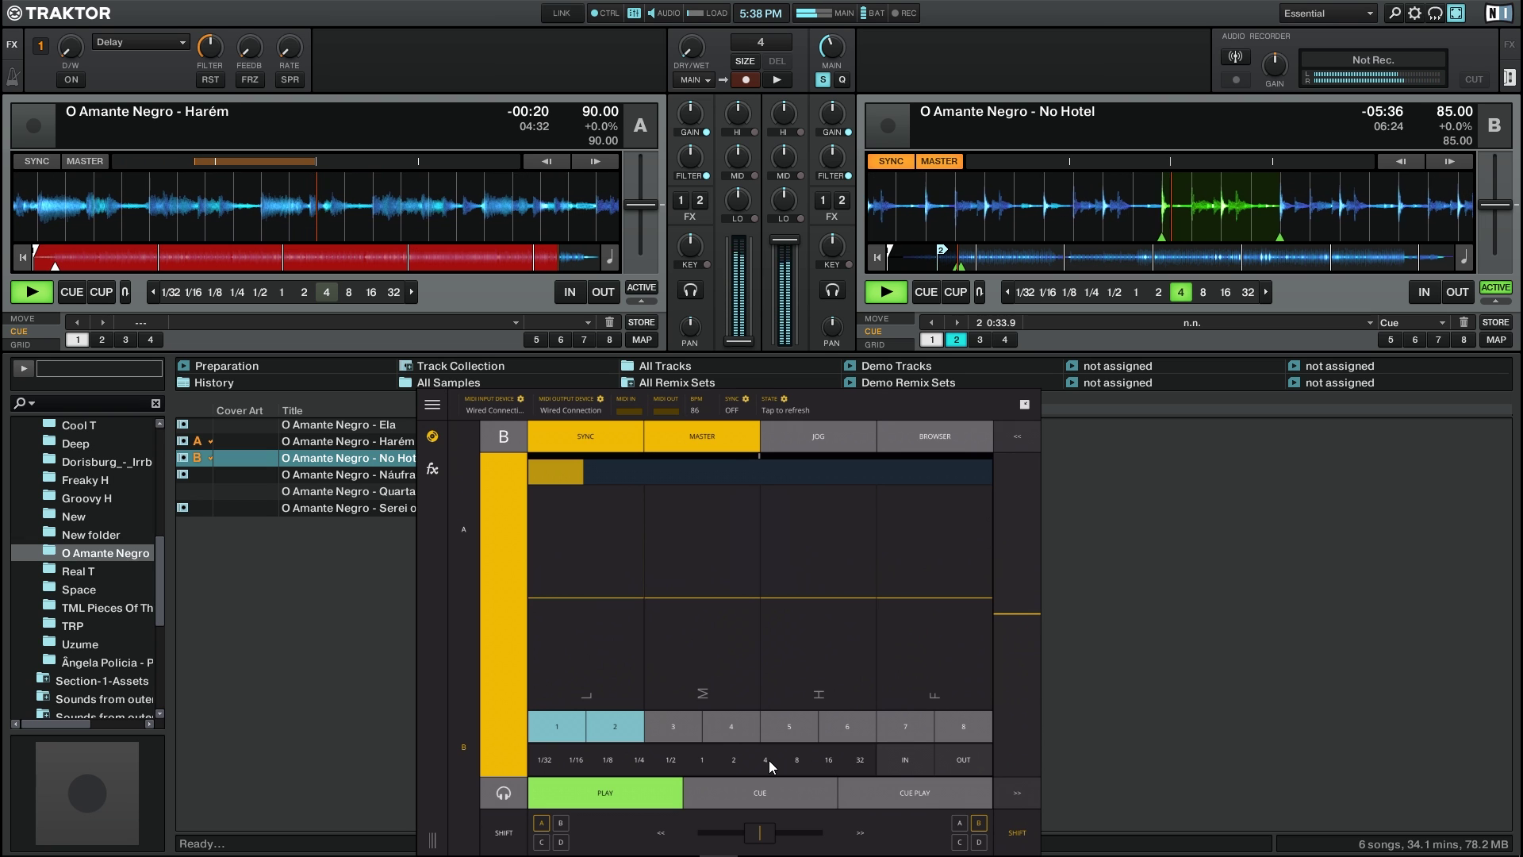
pyautogui.click(768, 759)
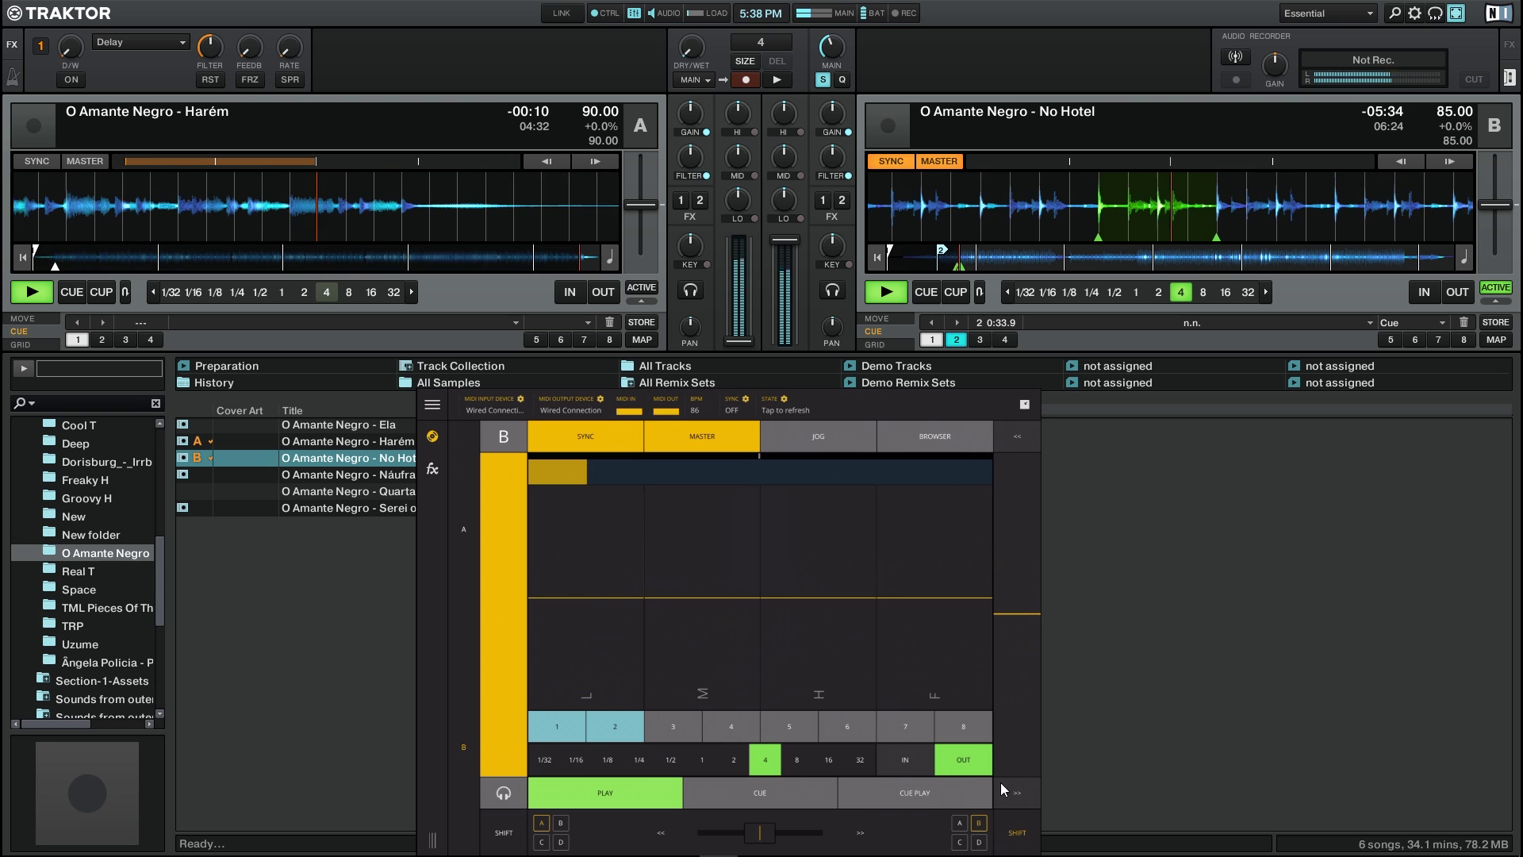
# Step: Exit deck B's 4-beat loop, and set new loop in and out points manually to make a 2-beat loop
pyautogui.click(959, 763)
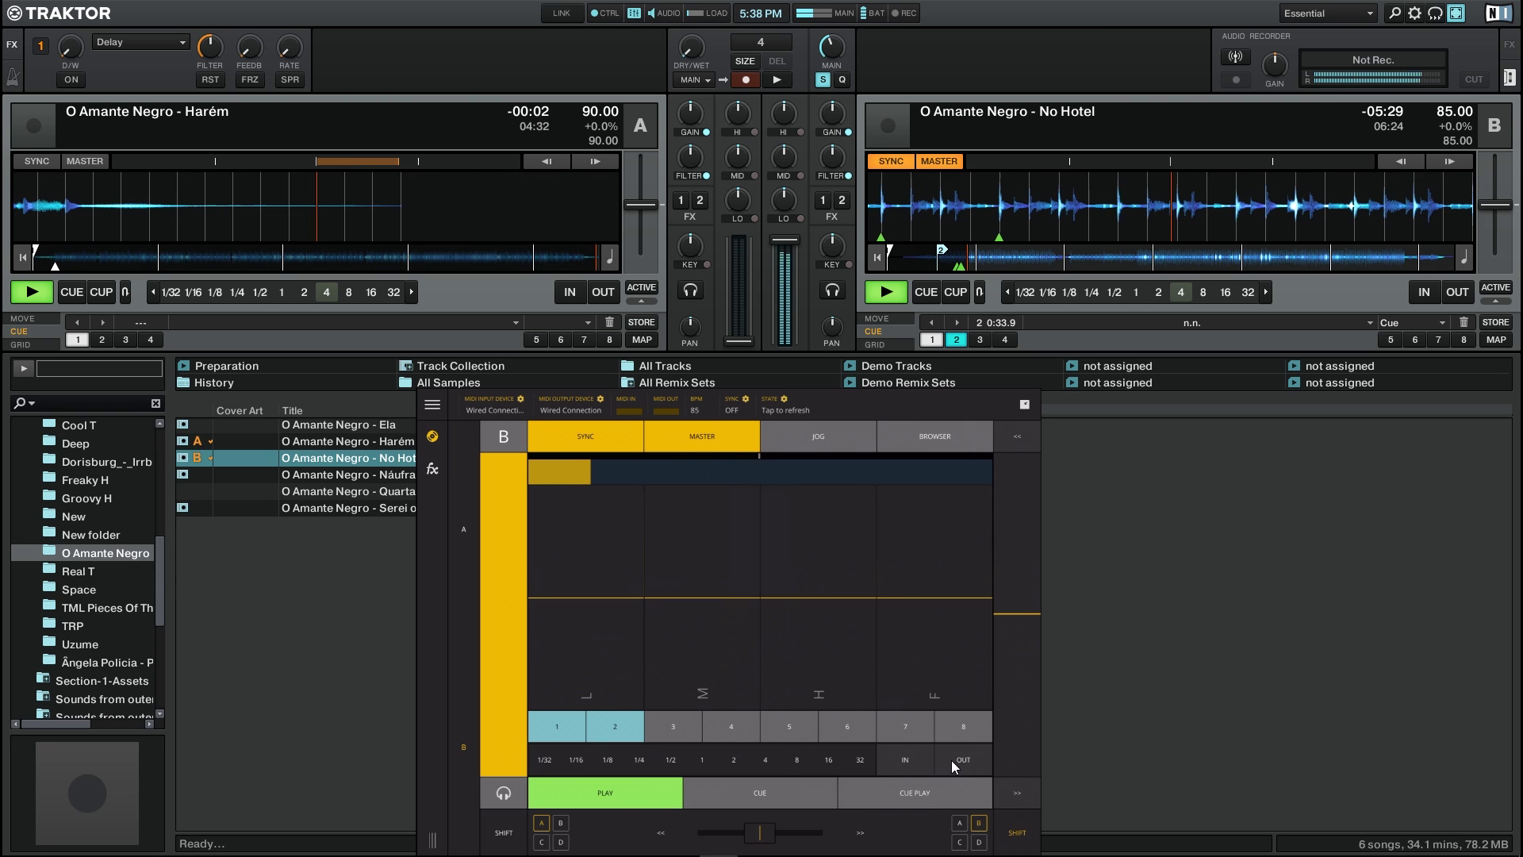
pyautogui.click(904, 760)
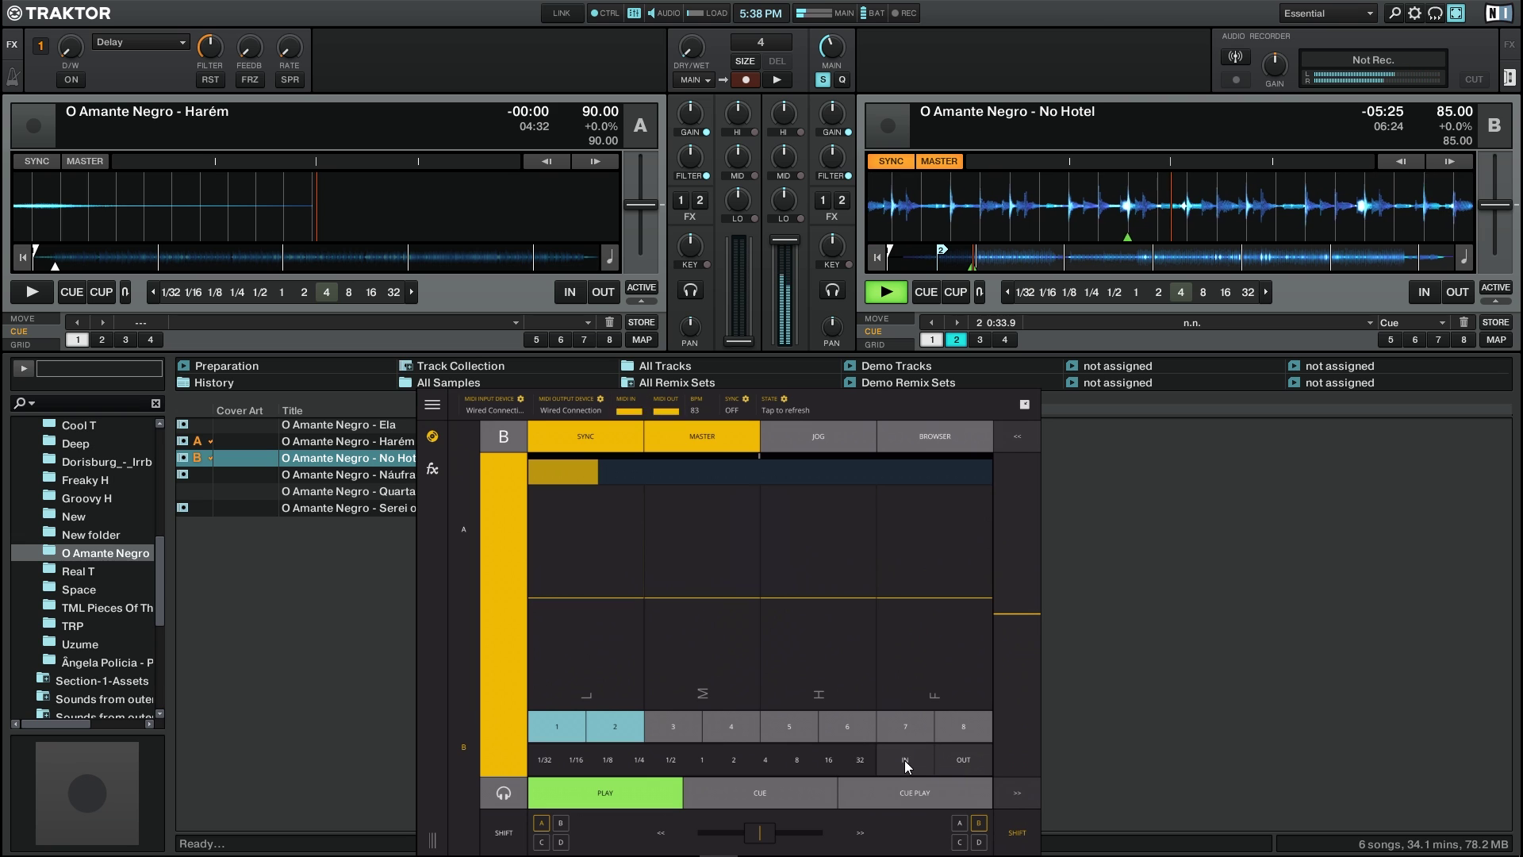
pyautogui.click(932, 763)
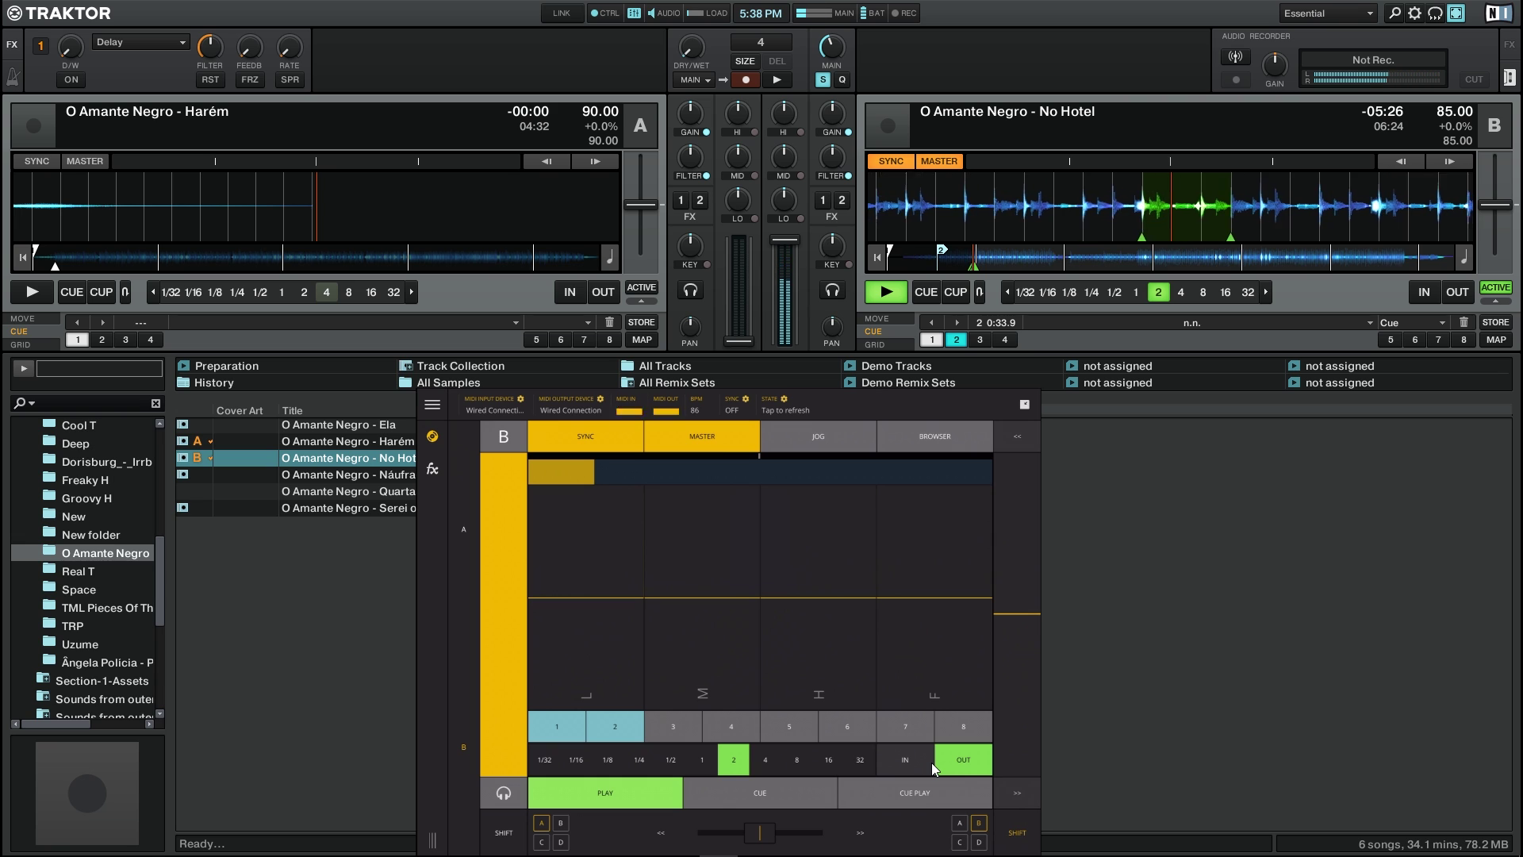
# Step: Exit the manual loop on deck B and stop the track at its cue point
pyautogui.click(978, 778)
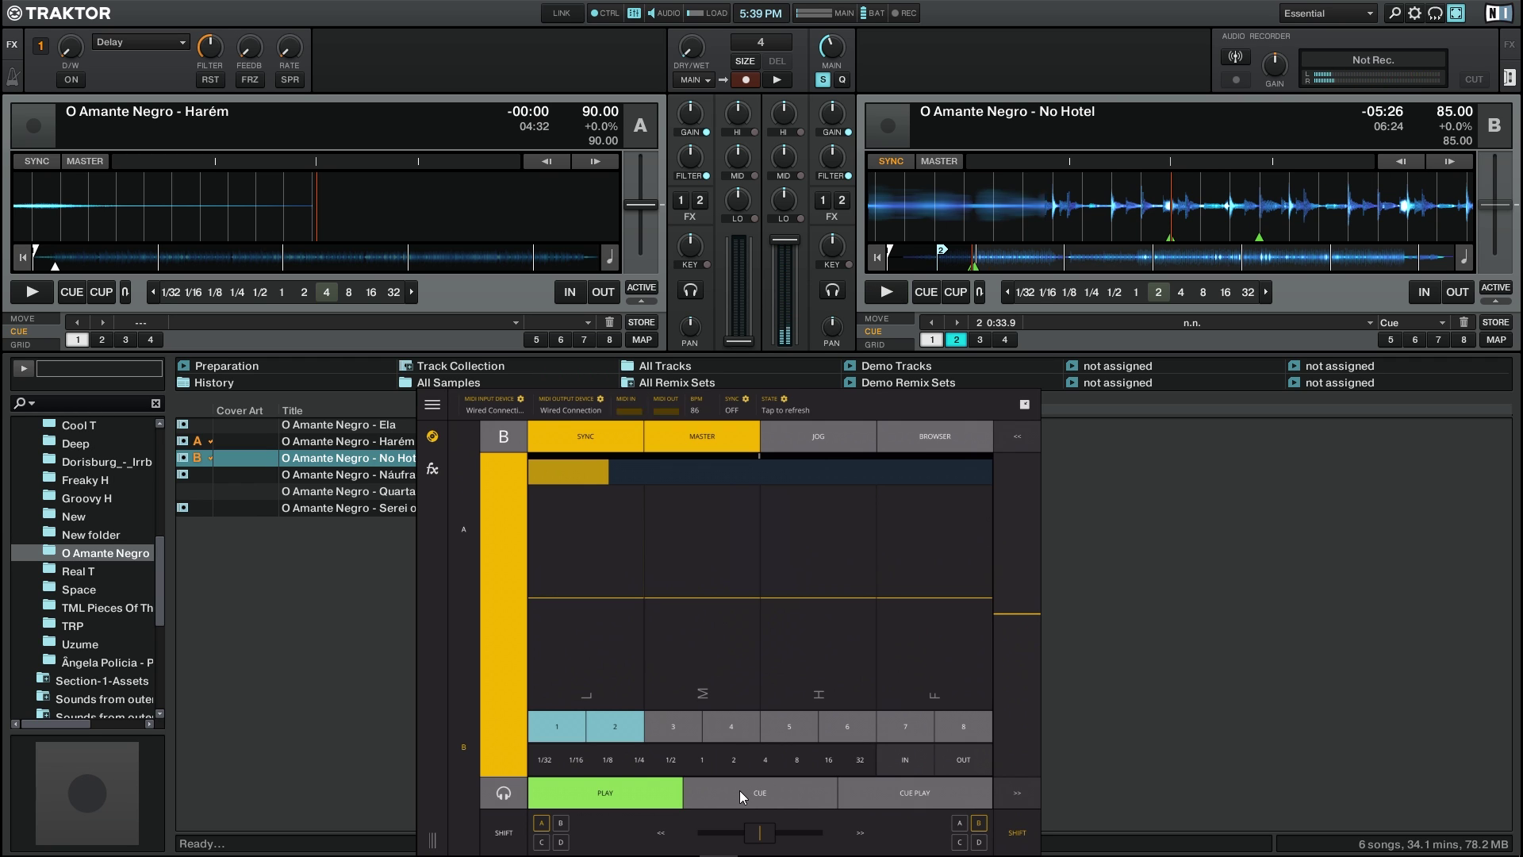
pyautogui.click(739, 790)
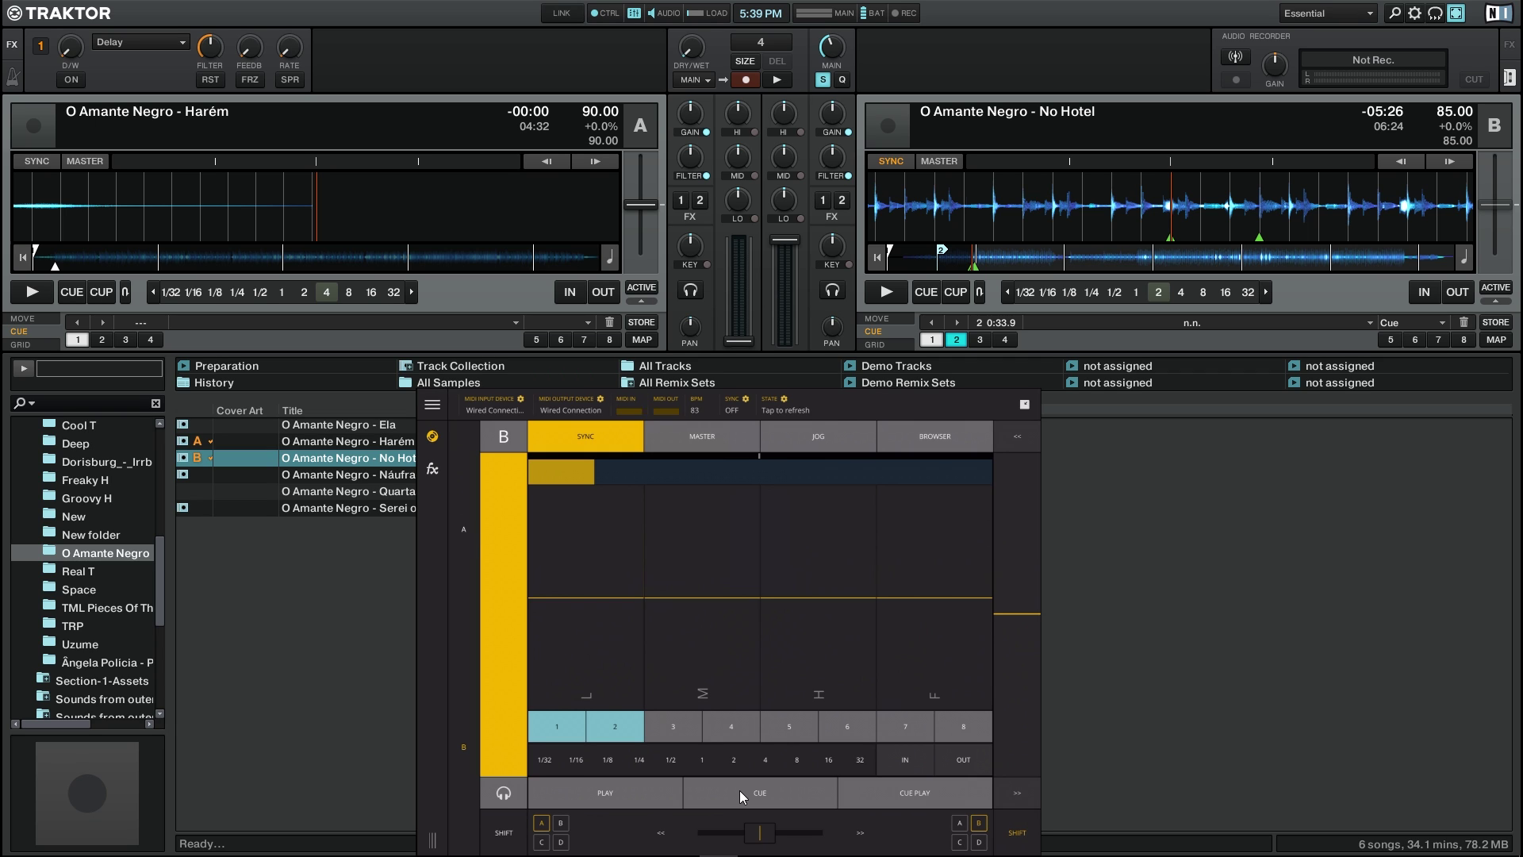
# Step: Show deck B's shift layer with its gain, kill and filter-off controls, and return to the normal layer
pyautogui.press('shift')
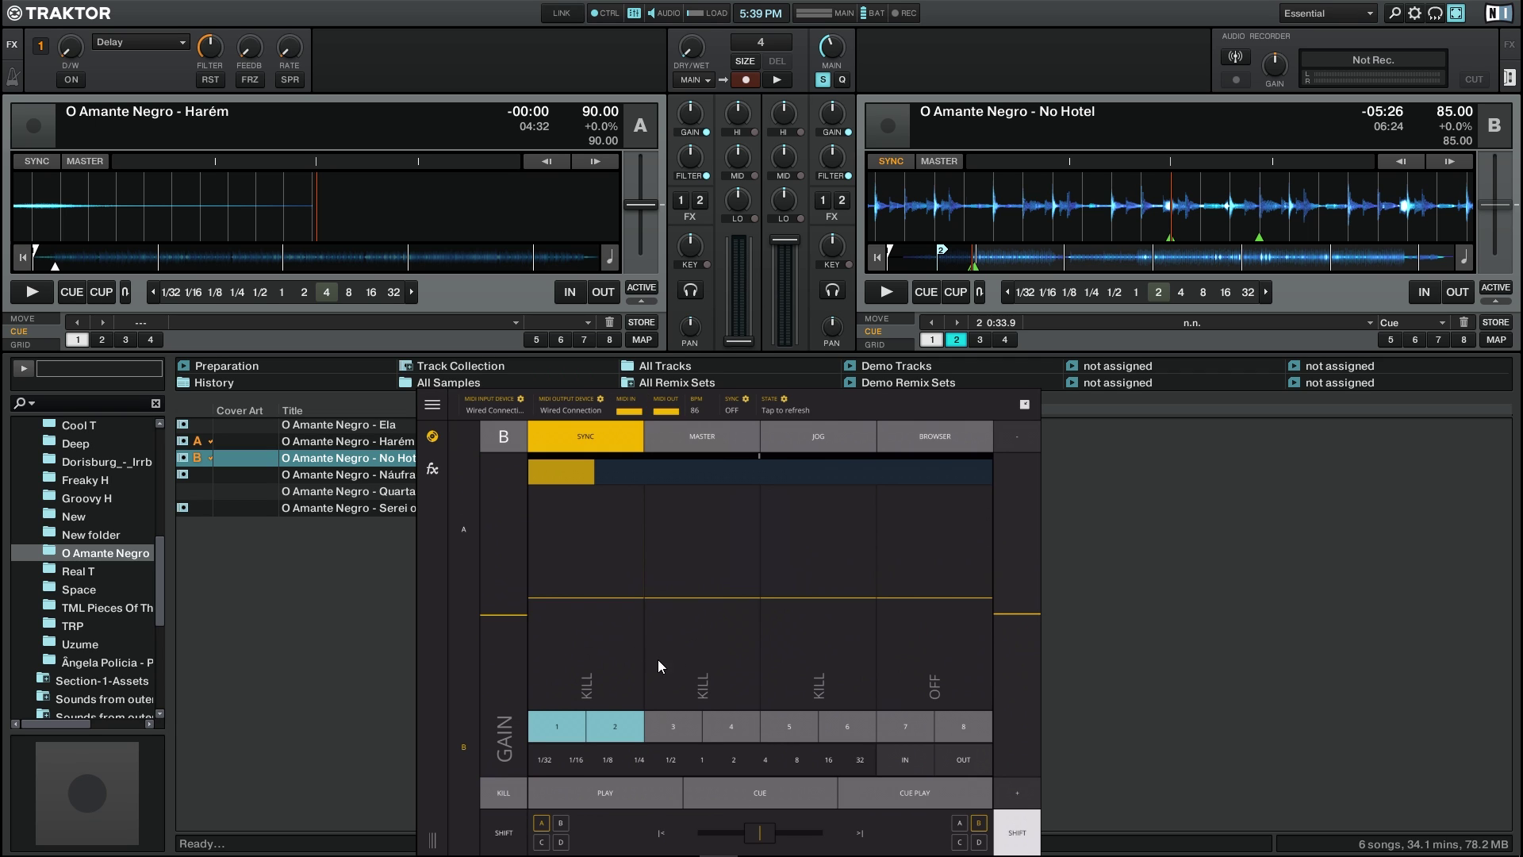
pyautogui.press('shift')
pyautogui.press('shift')
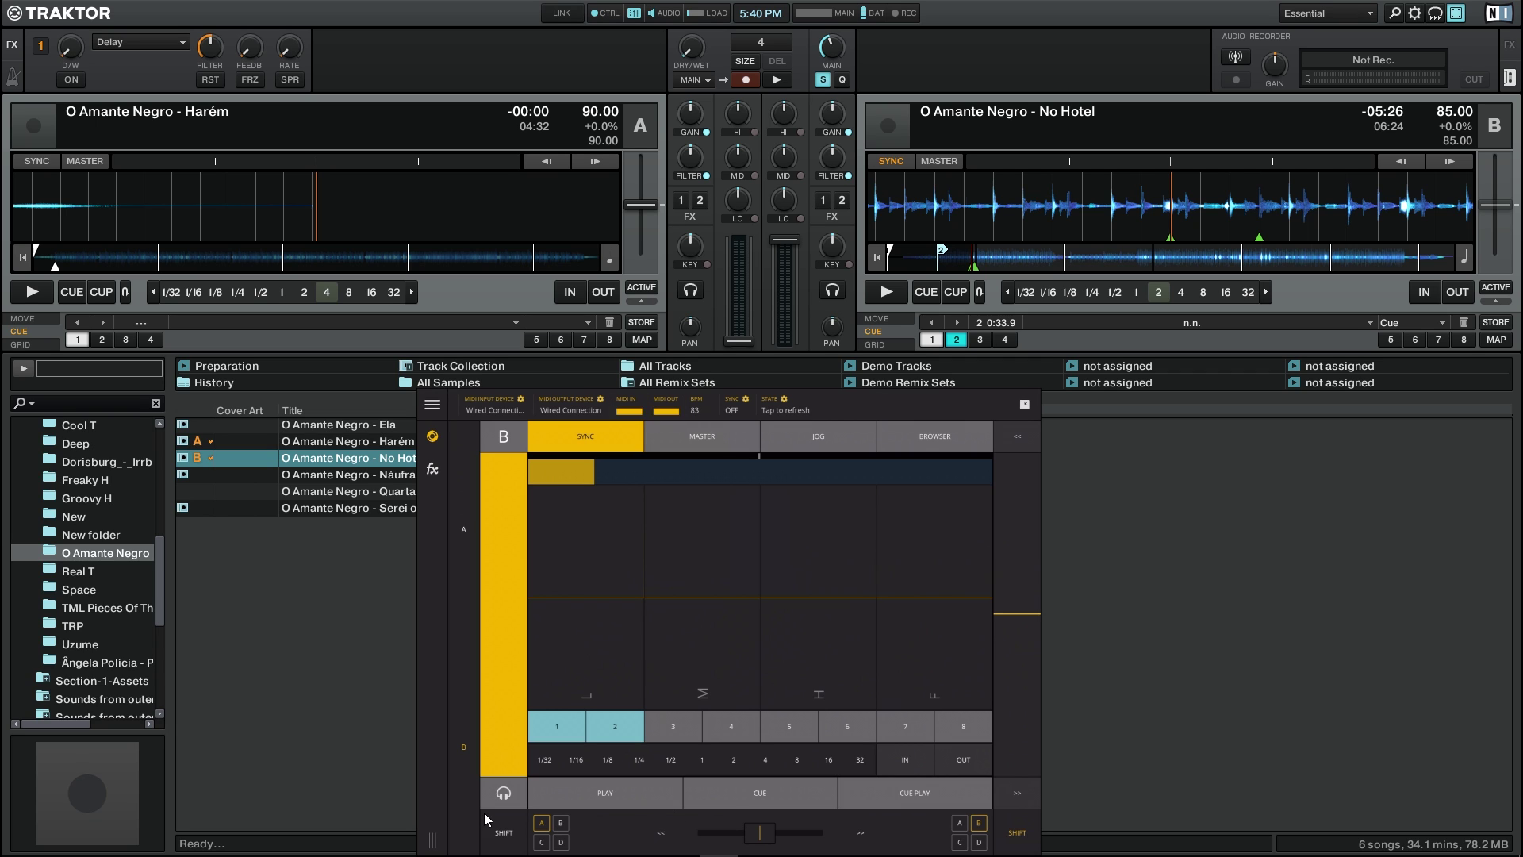
# Step: Try the crossfader's deck assignments for deck B and move the crossfader around its centre
pyautogui.click(560, 828)
pyautogui.click(561, 828)
pyautogui.click(978, 824)
pyautogui.moveTo(773, 835)
pyautogui.mouseDown()
pyautogui.moveTo(619, 825)
pyautogui.moveTo(772, 826)
pyautogui.moveTo(698, 834)
pyautogui.moveTo(762, 838)
pyautogui.mouseUp()
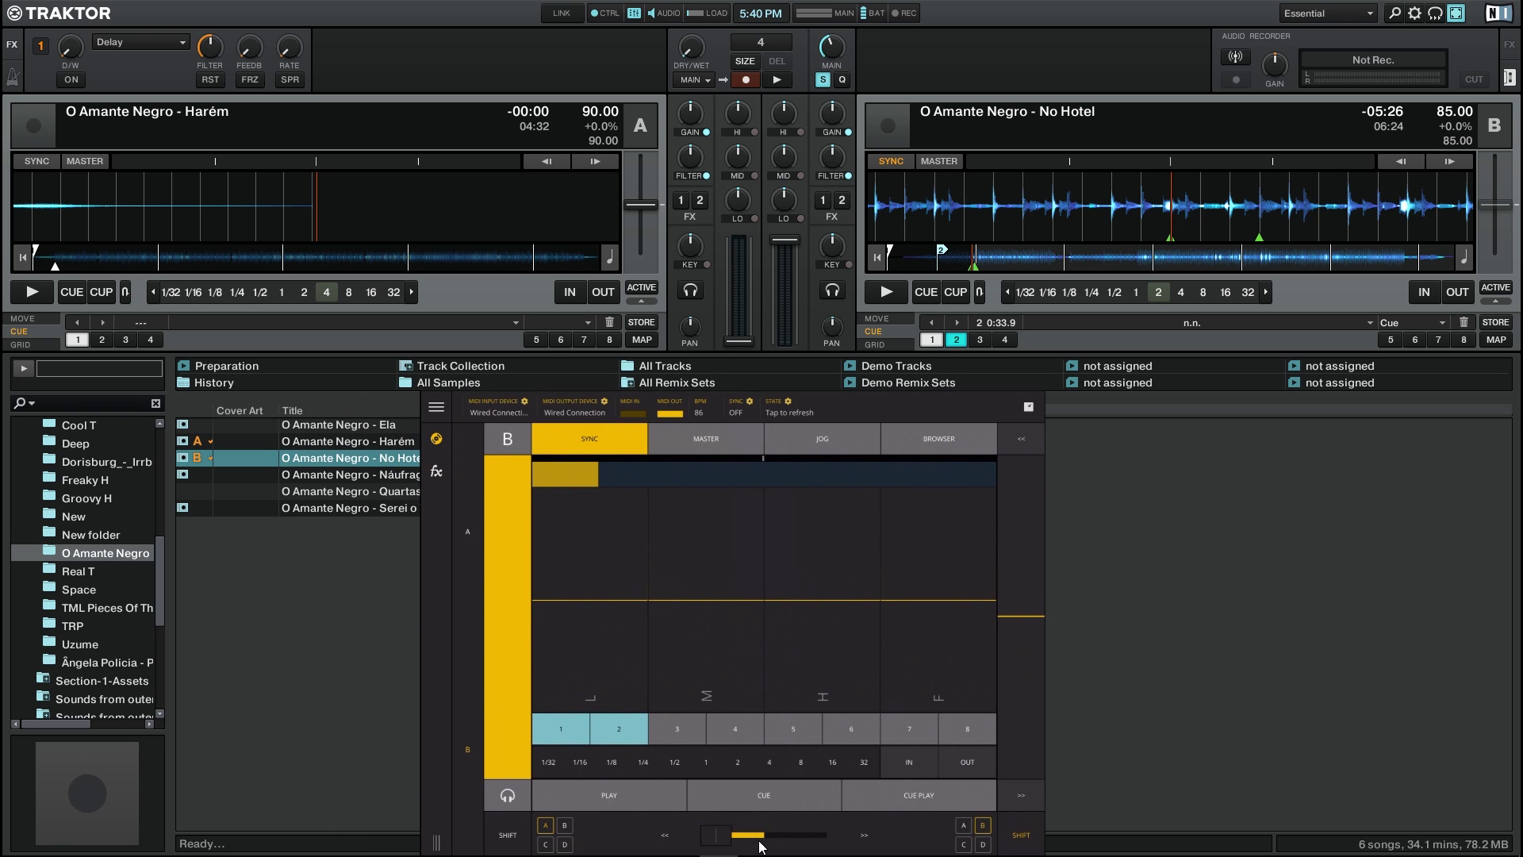
# Step: Move the crossfader towards deck B with its automatic transition control, in both the normal and shift layers
pyautogui.click(863, 838)
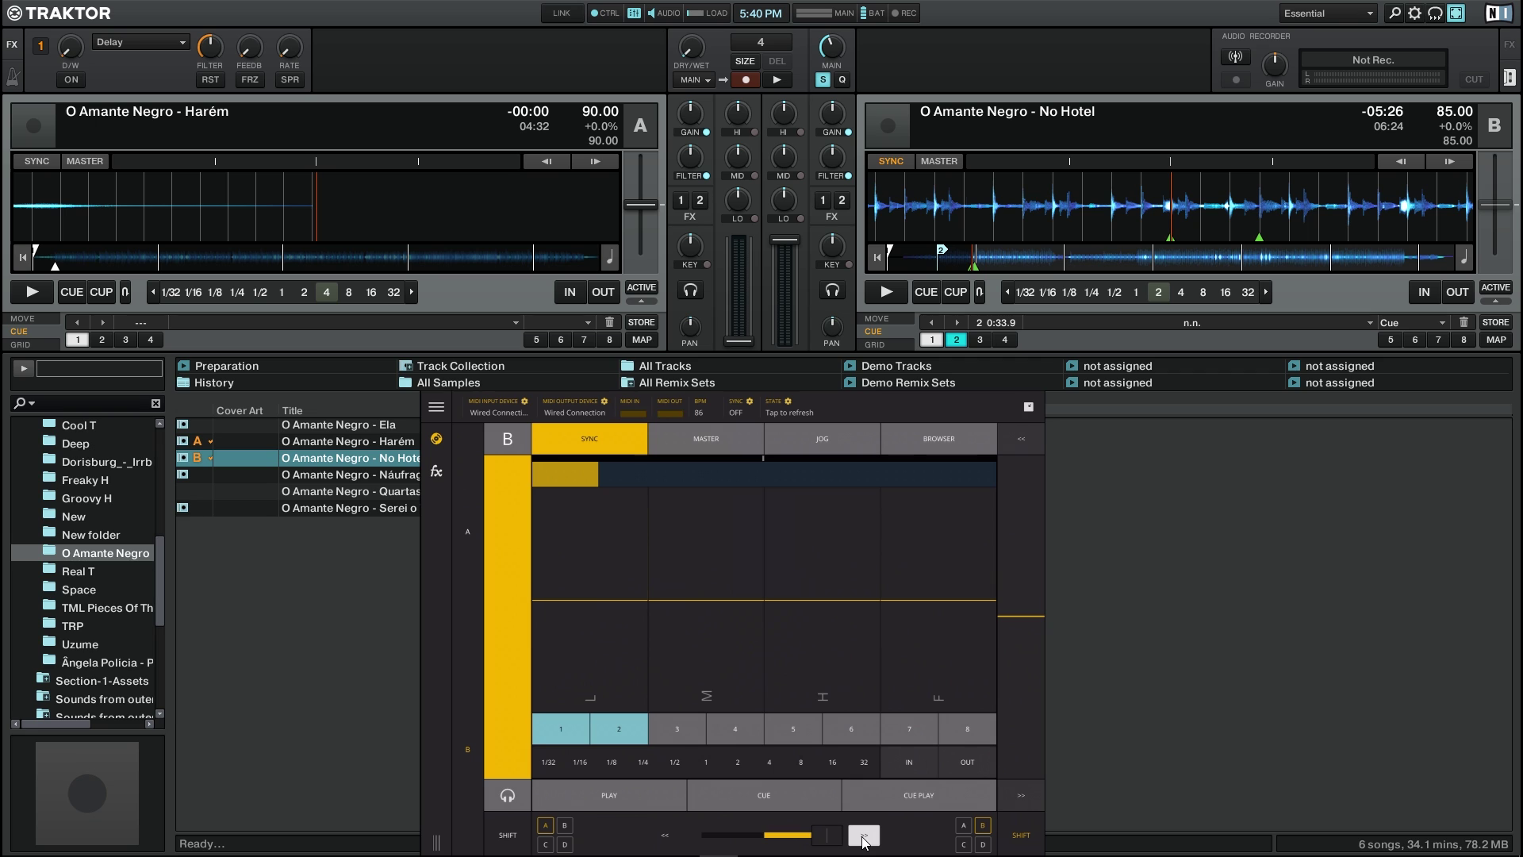
pyautogui.click(867, 835)
pyautogui.click(867, 835)
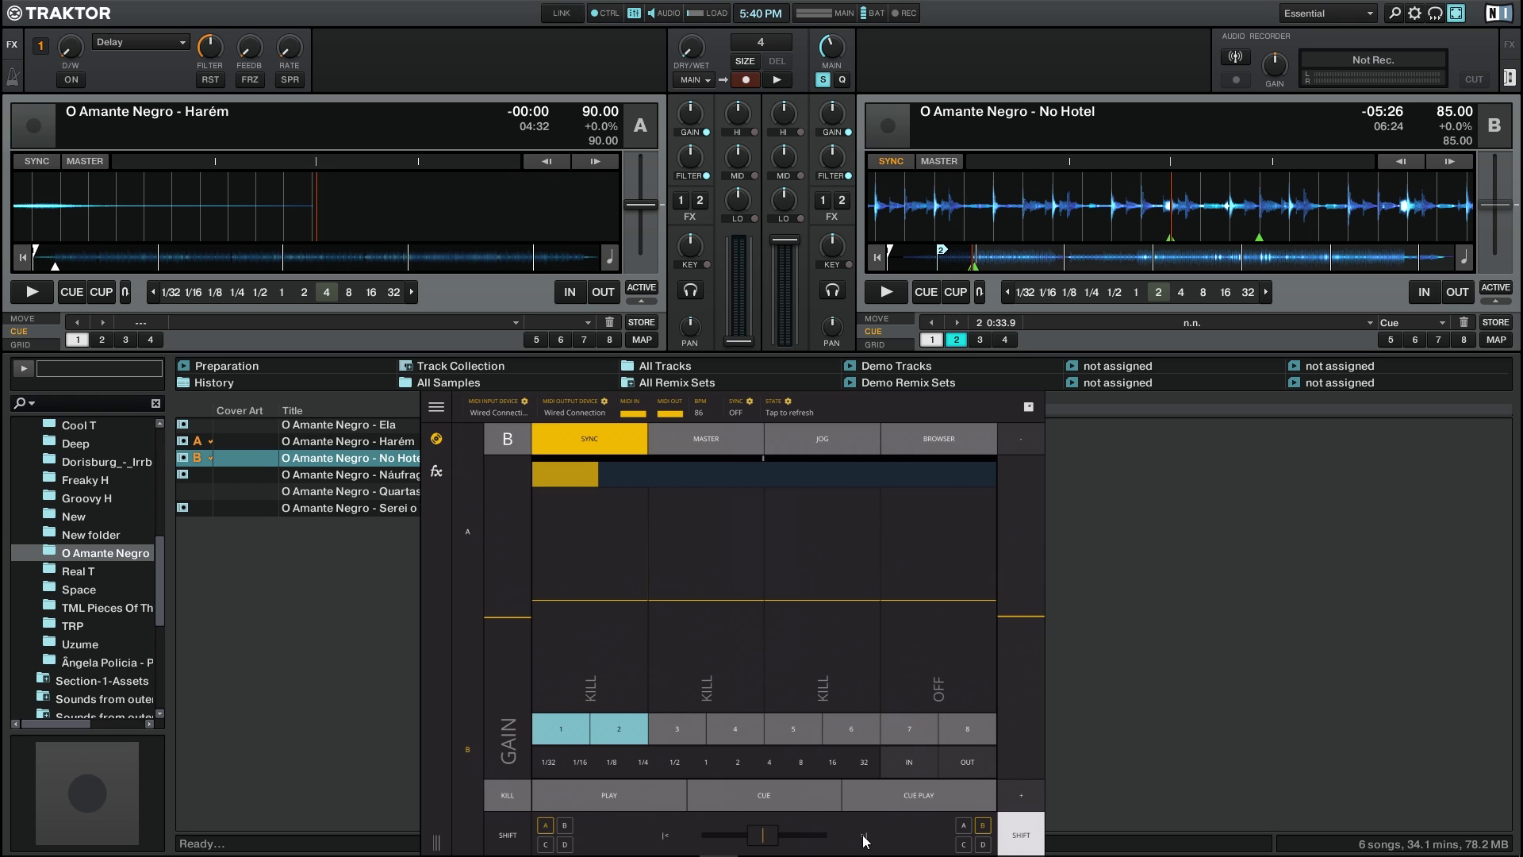
pyautogui.click(865, 839)
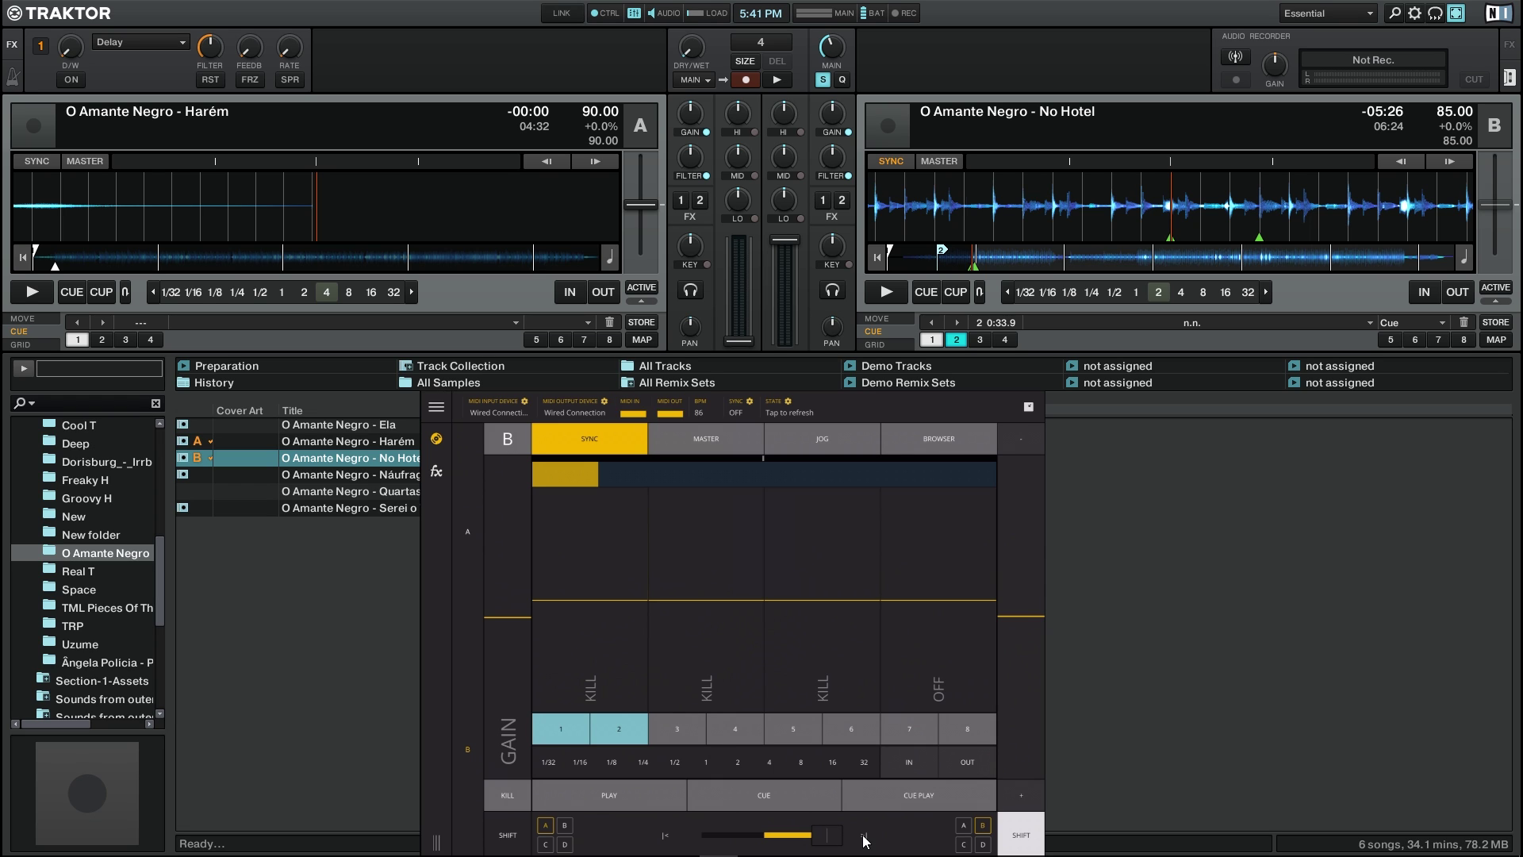